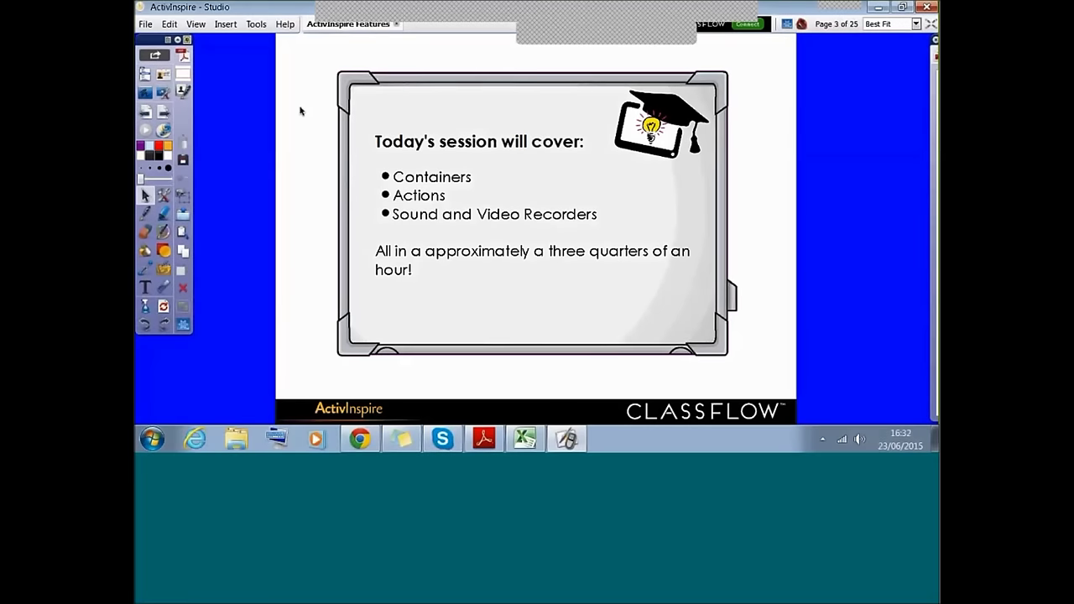
- Advance the flipchart to page 5, the page listing the three contain options
{"action": "left_click", "coordinate": [165, 117]}
{"action": "left_click", "coordinate": [165, 118]}
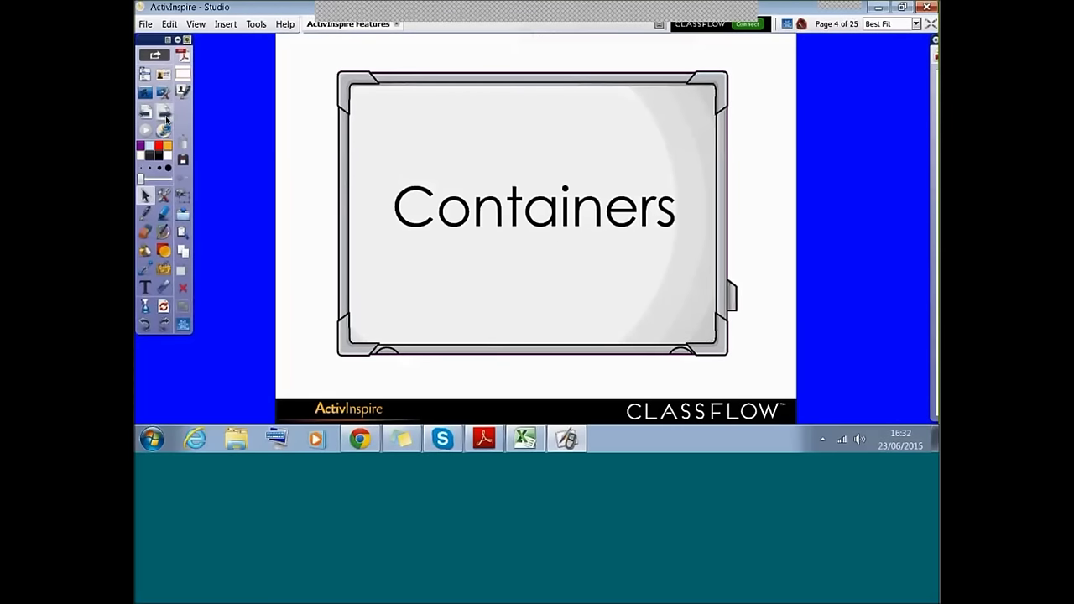
{"action": "left_click", "coordinate": [166, 118]}
{"action": "left_click", "coordinate": [165, 118]}
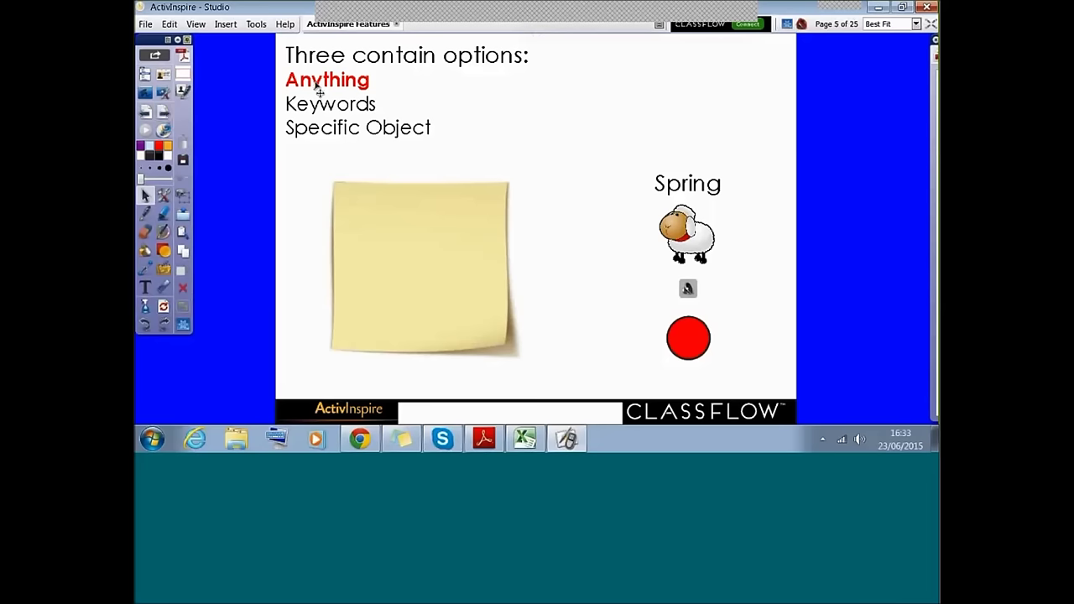
- Keep the browsers permanently displayed and switch to the Property Browser
{"action": "mouse_move", "coordinate": [933, 50]}
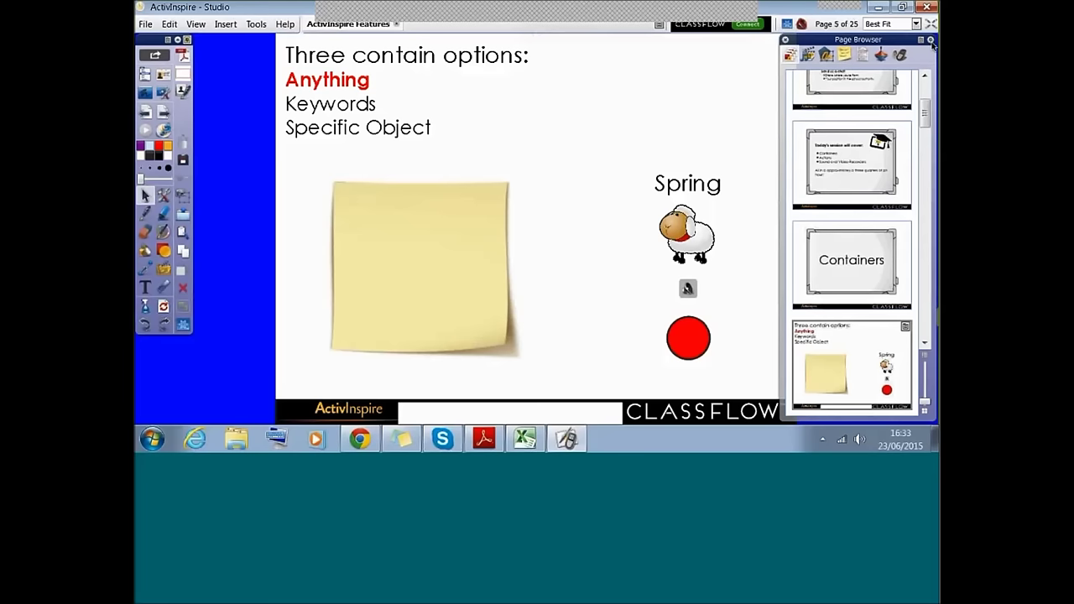
{"action": "left_click", "coordinate": [931, 42]}
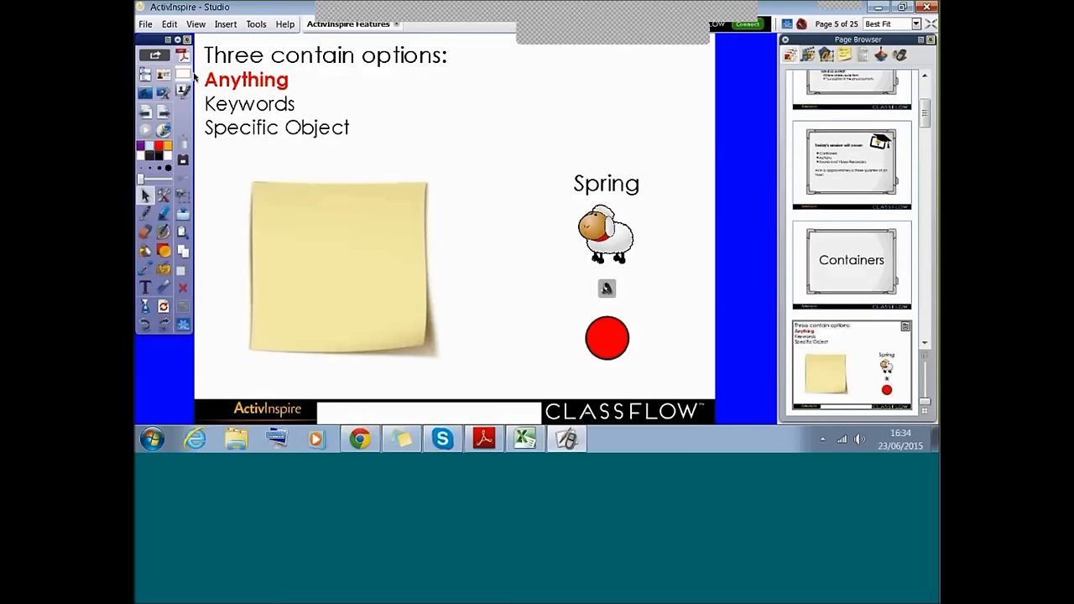
{"action": "left_click", "coordinate": [864, 62]}
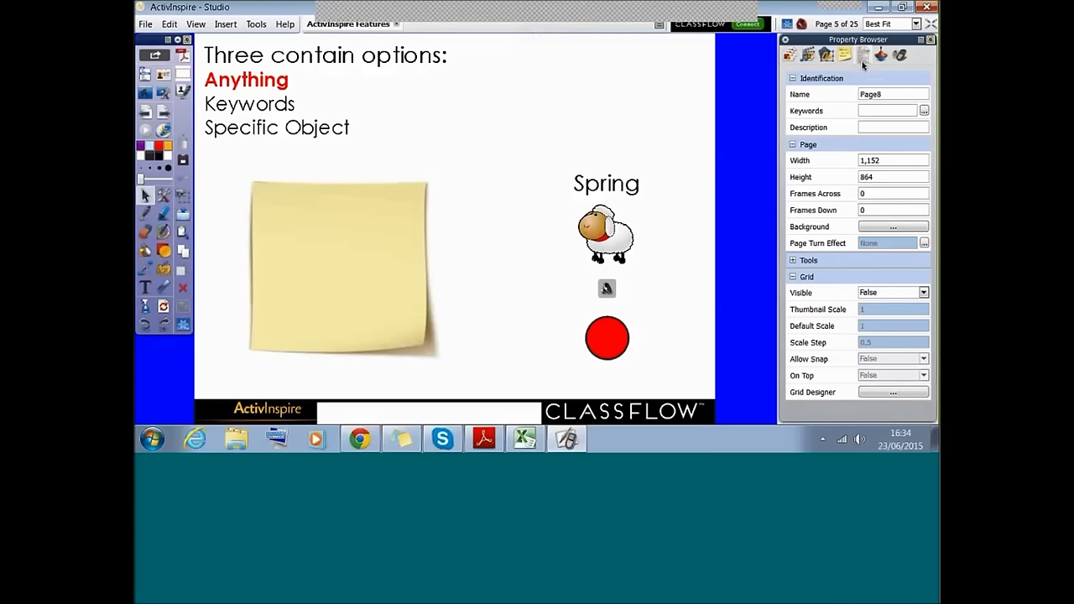
{"action": "left_click", "coordinate": [199, 28]}
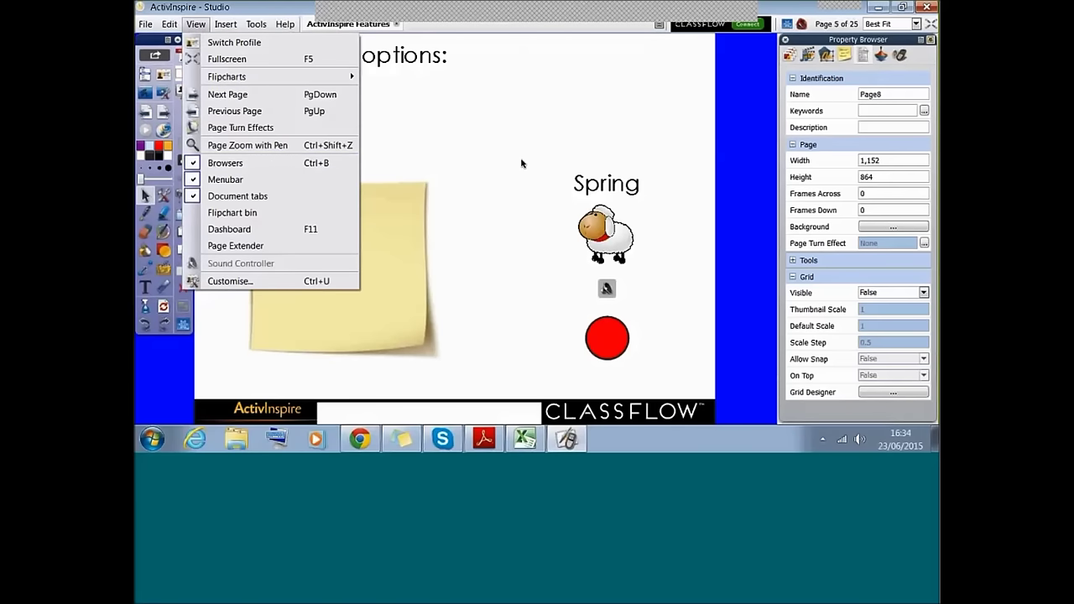
{"action": "left_click", "coordinate": [738, 146]}
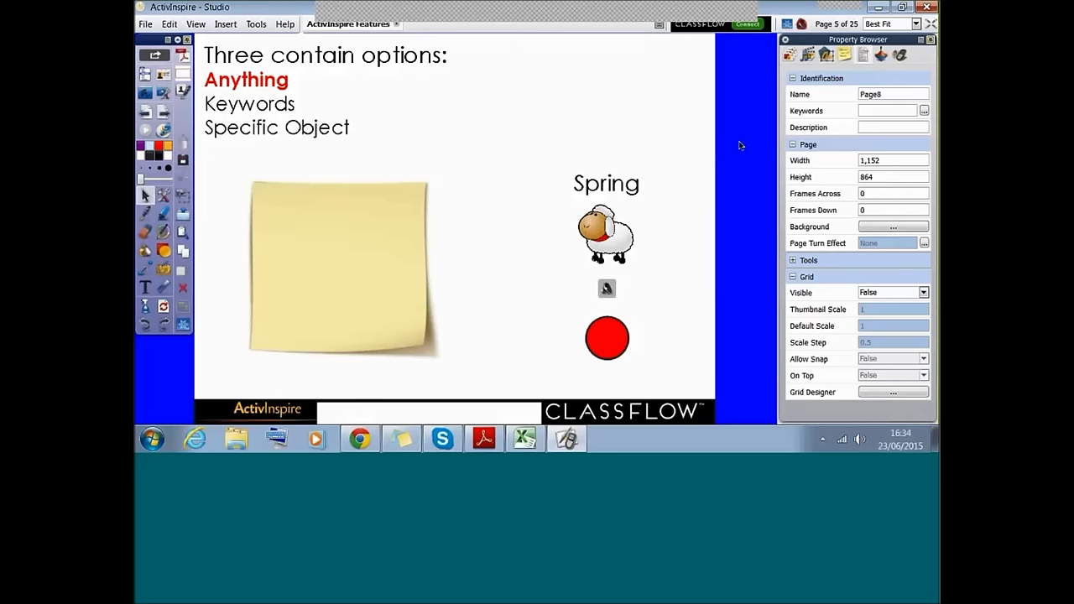
- Collapse the unneeded property groups and set the yellow note's Can Contain property to Anything
{"action": "left_click", "coordinate": [794, 146]}
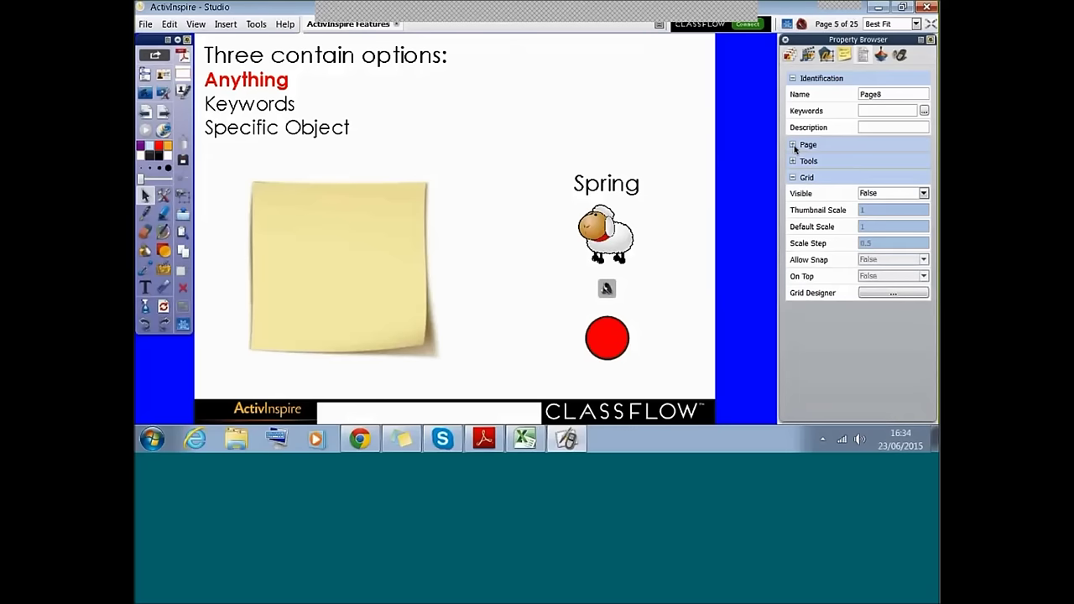
{"action": "left_click", "coordinate": [793, 79]}
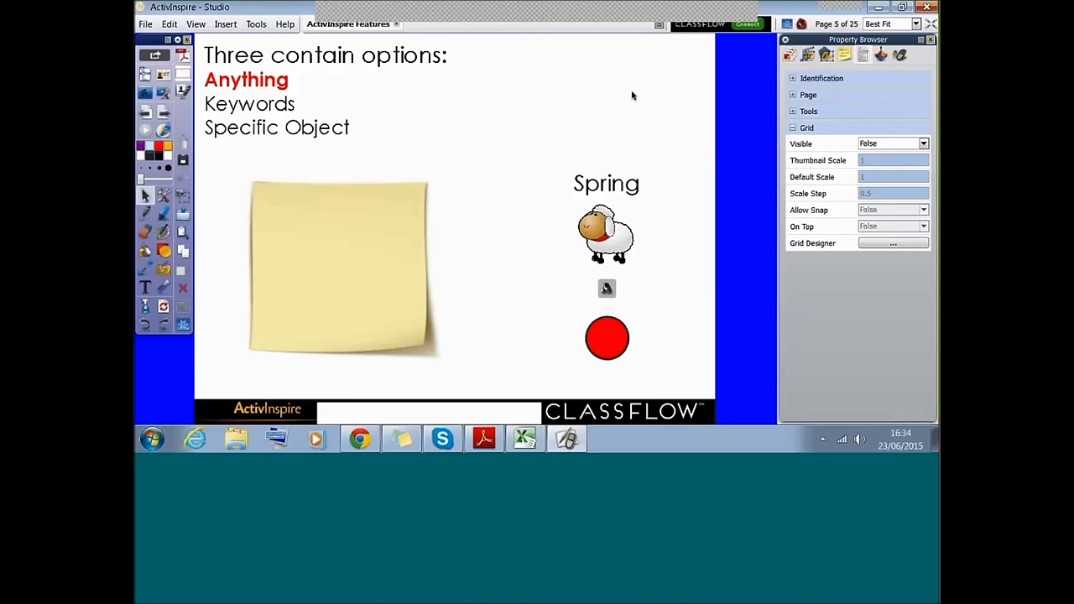
{"action": "left_click", "coordinate": [343, 241]}
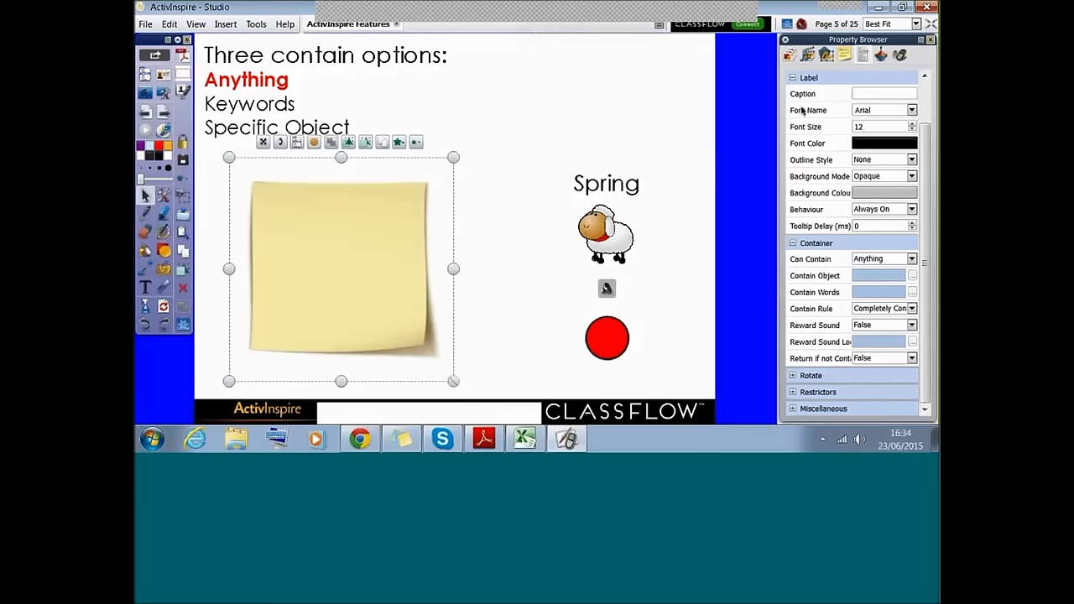
{"action": "left_click", "coordinate": [793, 78]}
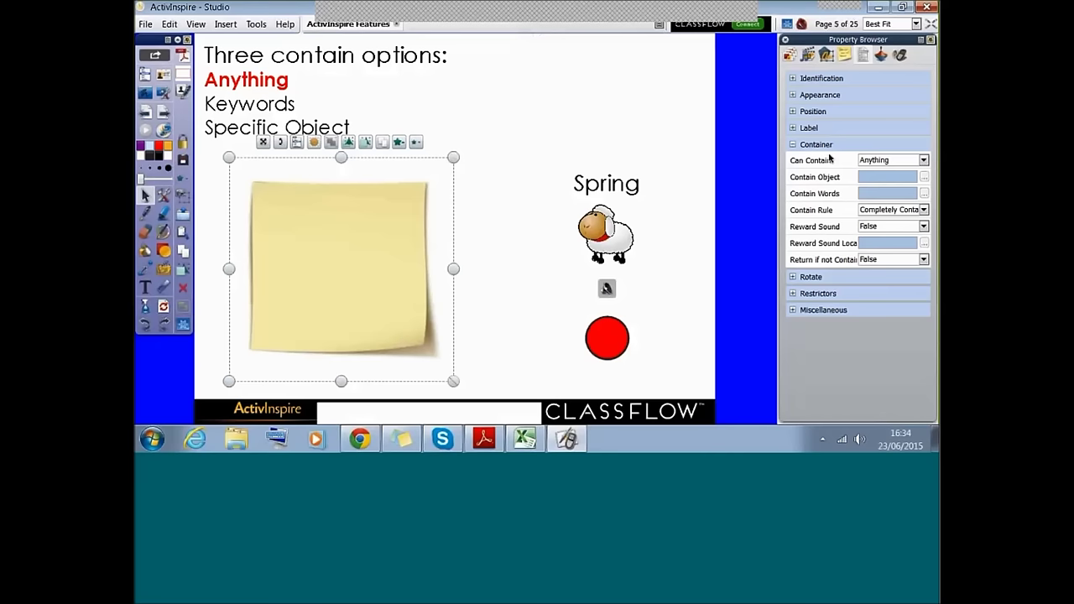
{"action": "left_click", "coordinate": [899, 163]}
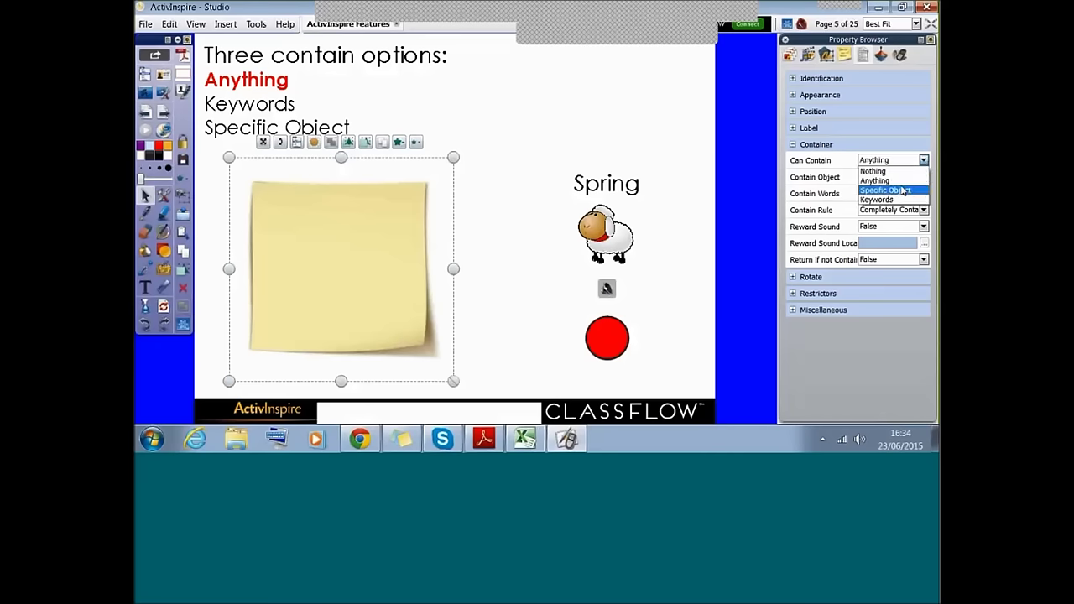
{"action": "left_click", "coordinate": [871, 181]}
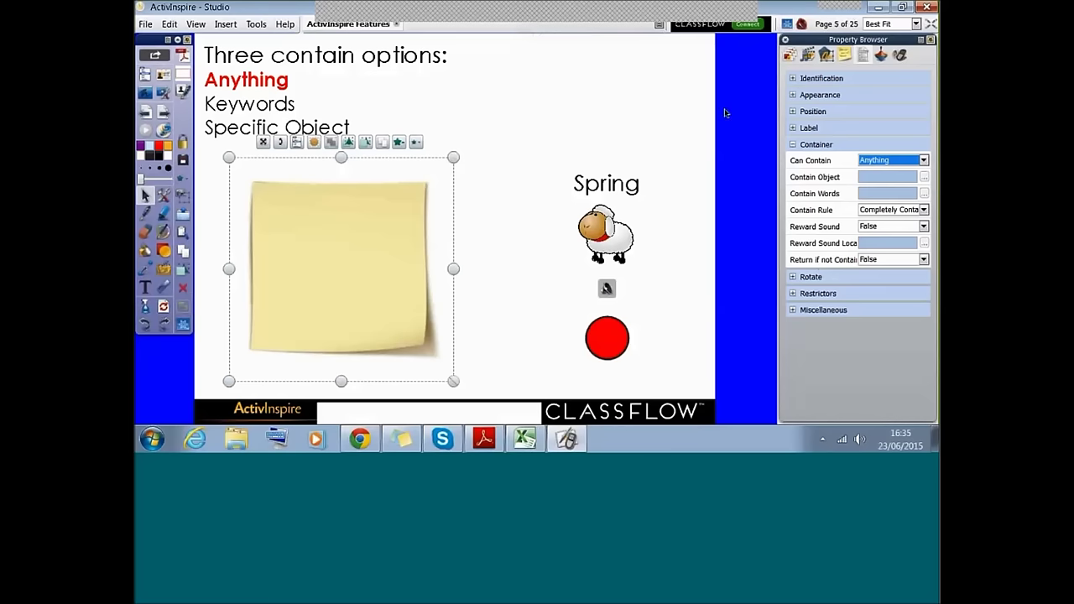
- Place the Spring text, sheep, sound icon and red circle on the yellow note, and move the note with its contents
{"action": "left_click", "coordinate": [690, 148]}
{"action": "left_click_drag", "start_coordinate": [627, 189], "coordinate": [403, 216]}
{"action": "left_click_drag", "start_coordinate": [616, 243], "coordinate": [320, 243]}
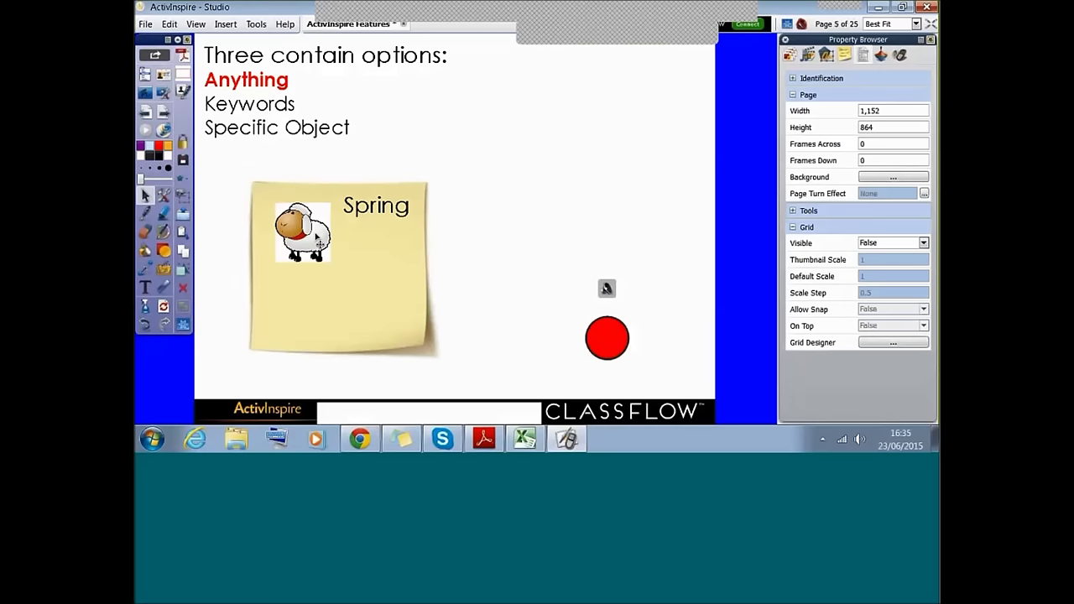
{"action": "left_click_drag", "start_coordinate": [607, 288], "coordinate": [383, 244]}
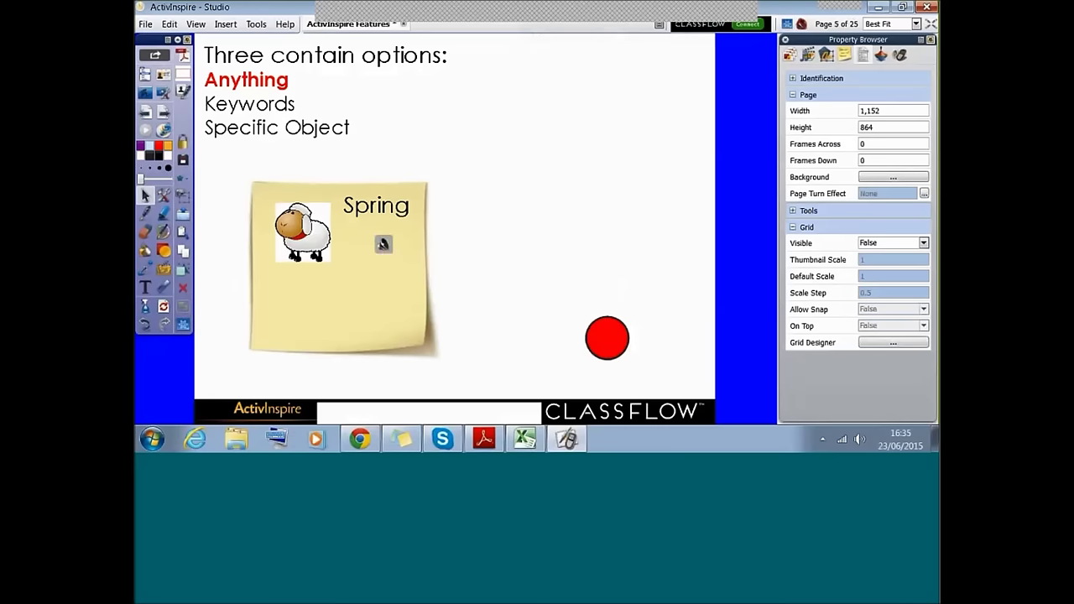
{"action": "left_click_drag", "start_coordinate": [605, 338], "coordinate": [353, 305]}
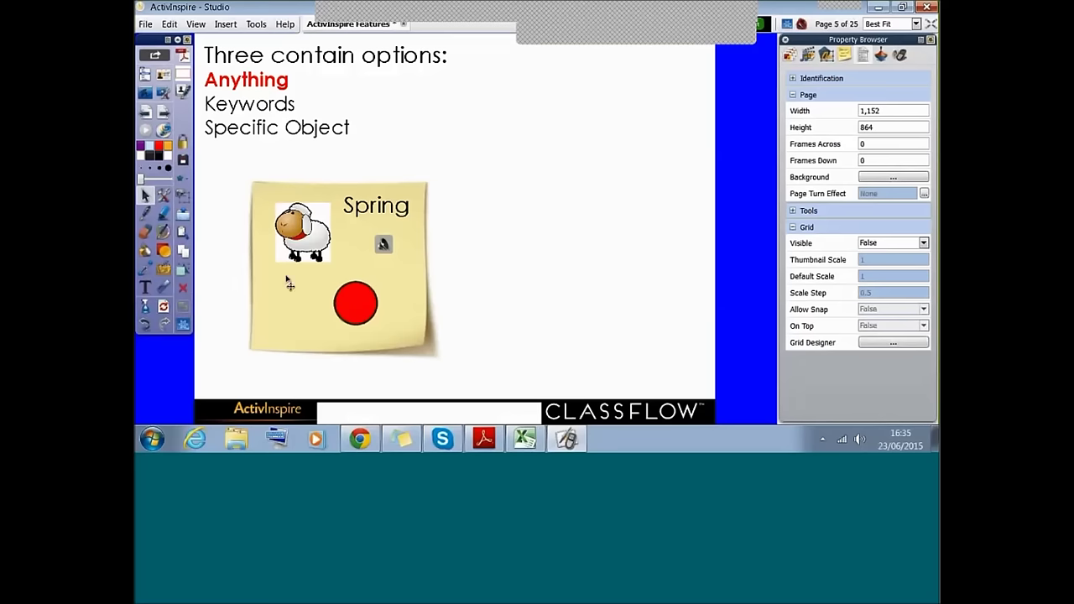
{"action": "mouse_move", "coordinate": [289, 193]}
{"action": "left_mouse_down"}
{"action": "mouse_move", "coordinate": [334, 134]}
{"action": "mouse_move", "coordinate": [370, 131]}
{"action": "mouse_move", "coordinate": [441, 138]}
{"action": "mouse_move", "coordinate": [427, 198]}
{"action": "mouse_move", "coordinate": [400, 210]}
{"action": "mouse_move", "coordinate": [271, 158]}
{"action": "mouse_move", "coordinate": [277, 126]}
{"action": "mouse_move", "coordinate": [427, 128]}
{"action": "mouse_move", "coordinate": [339, 198]}
{"action": "mouse_move", "coordinate": [450, 103]}
{"action": "mouse_move", "coordinate": [431, 207]}
{"action": "mouse_move", "coordinate": [245, 152]}
{"action": "mouse_move", "coordinate": [300, 192]}
{"action": "left_mouse_up"}
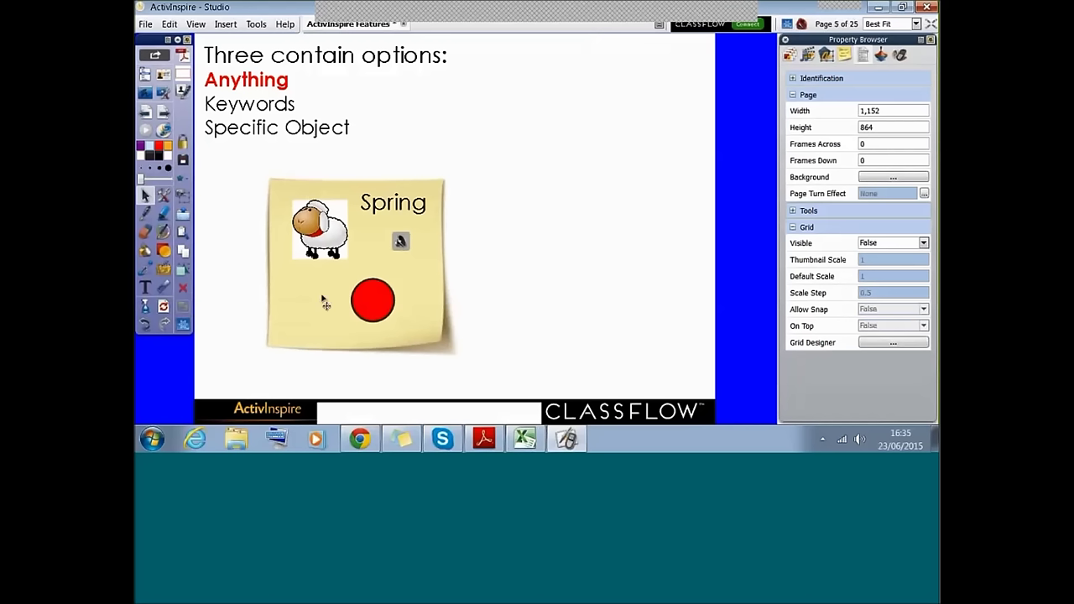
{"action": "left_click_drag", "start_coordinate": [293, 134], "coordinate": [287, 78]}
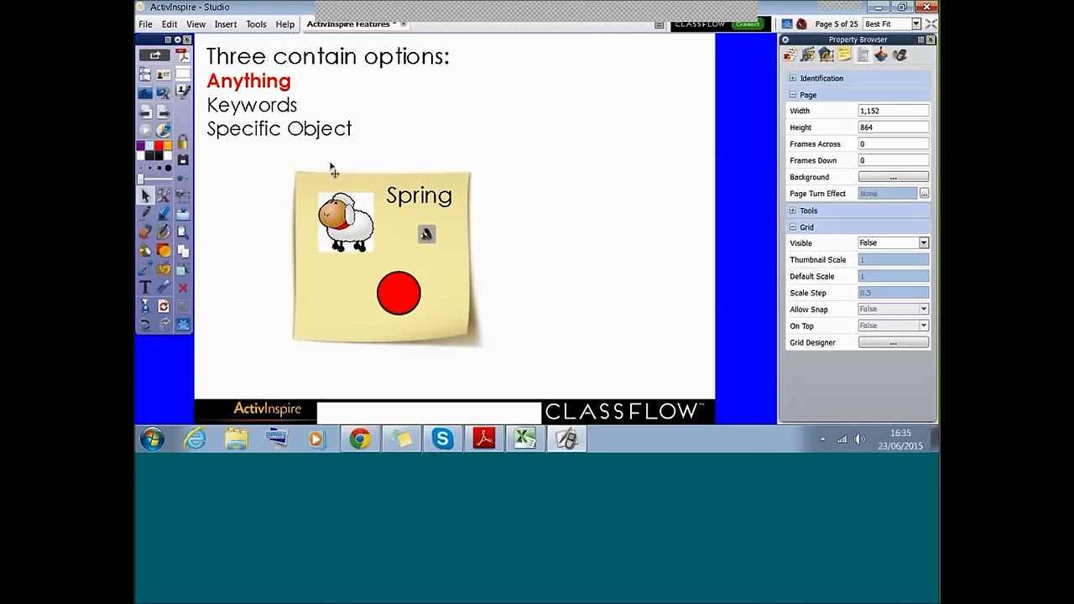
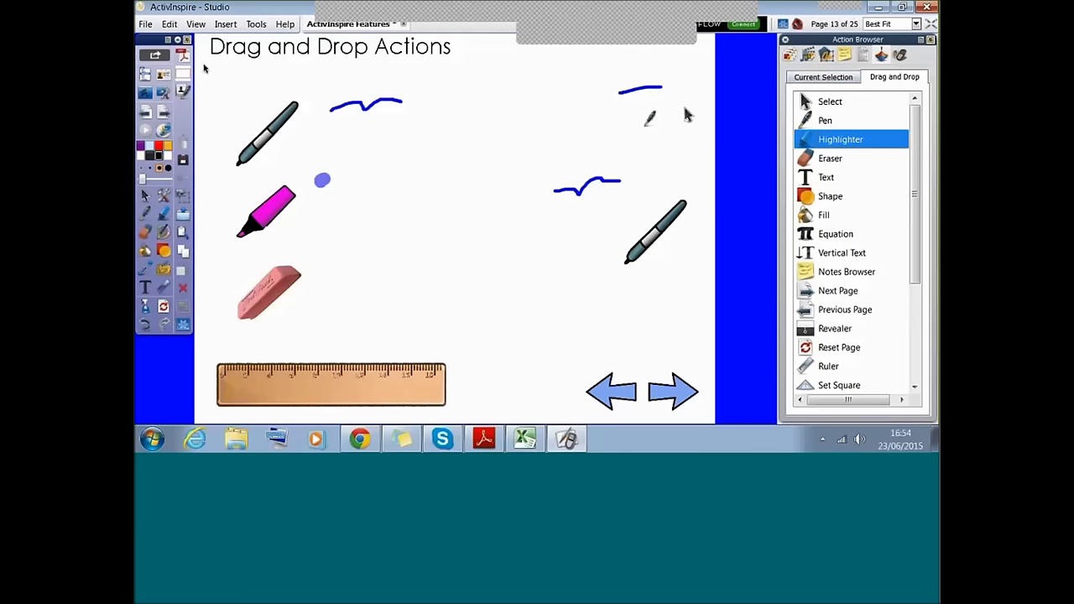
- Advance to page 14 and run the ladybird's action repeatedly to enlarge it
{"action": "left_click", "coordinate": [164, 112]}
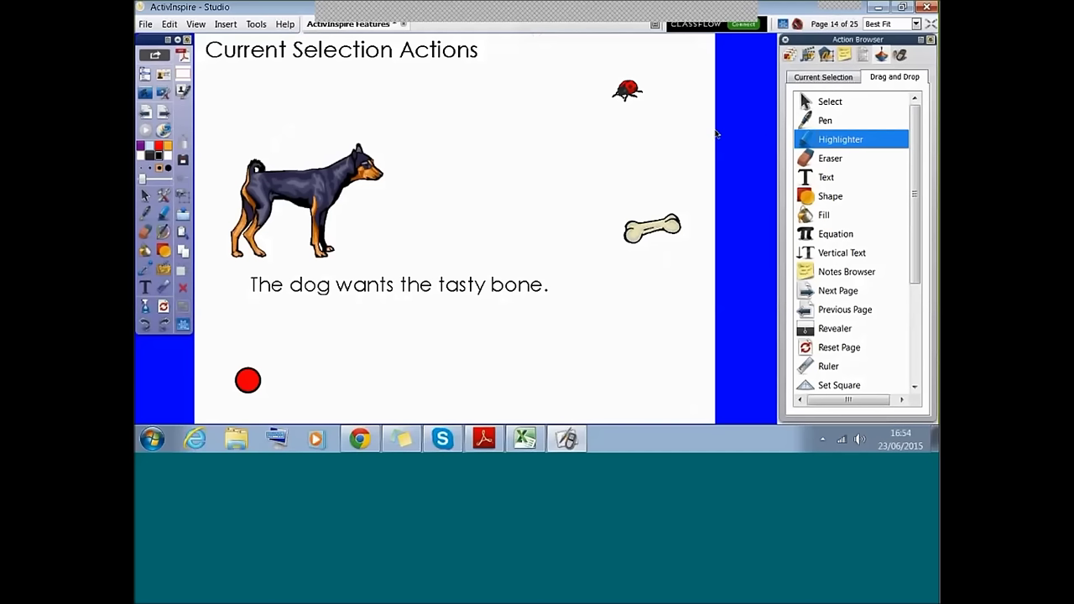
{"action": "left_click", "coordinate": [629, 91]}
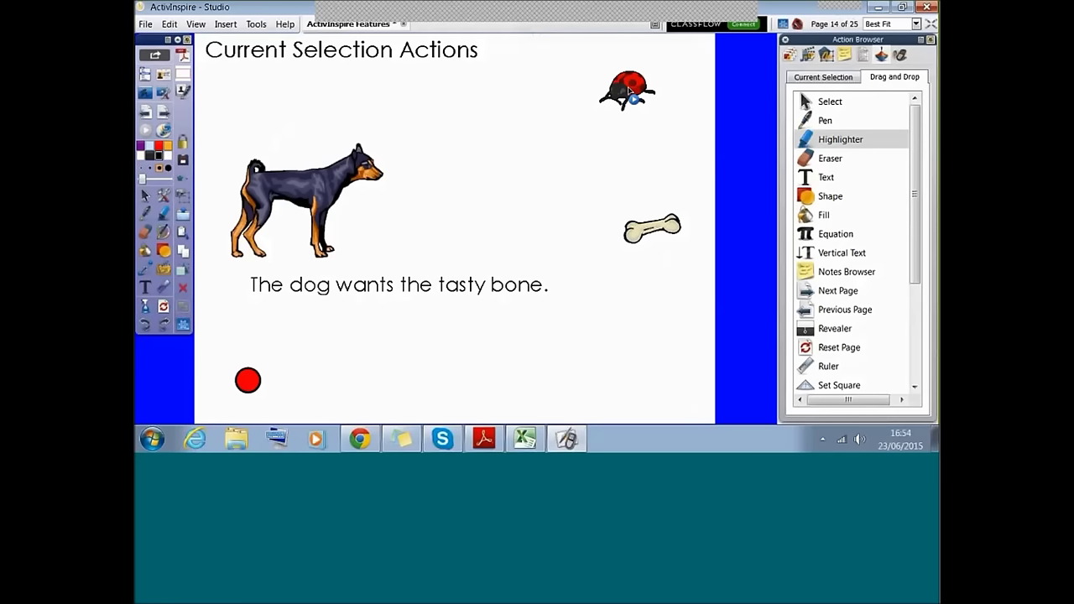
{"action": "left_click", "coordinate": [629, 91]}
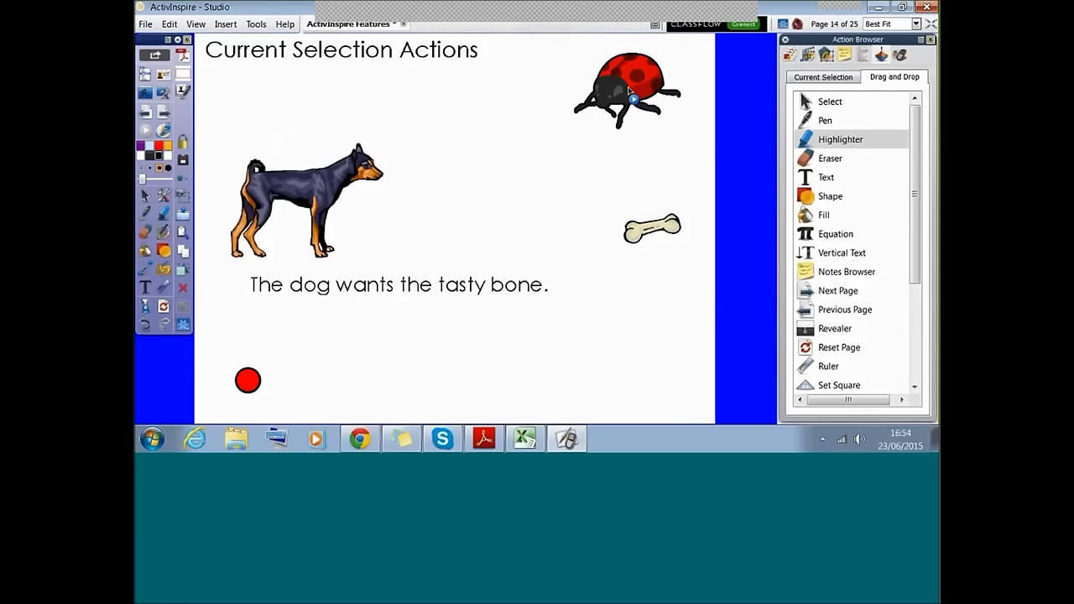
{"action": "left_click", "coordinate": [629, 90]}
{"action": "left_click", "coordinate": [629, 91]}
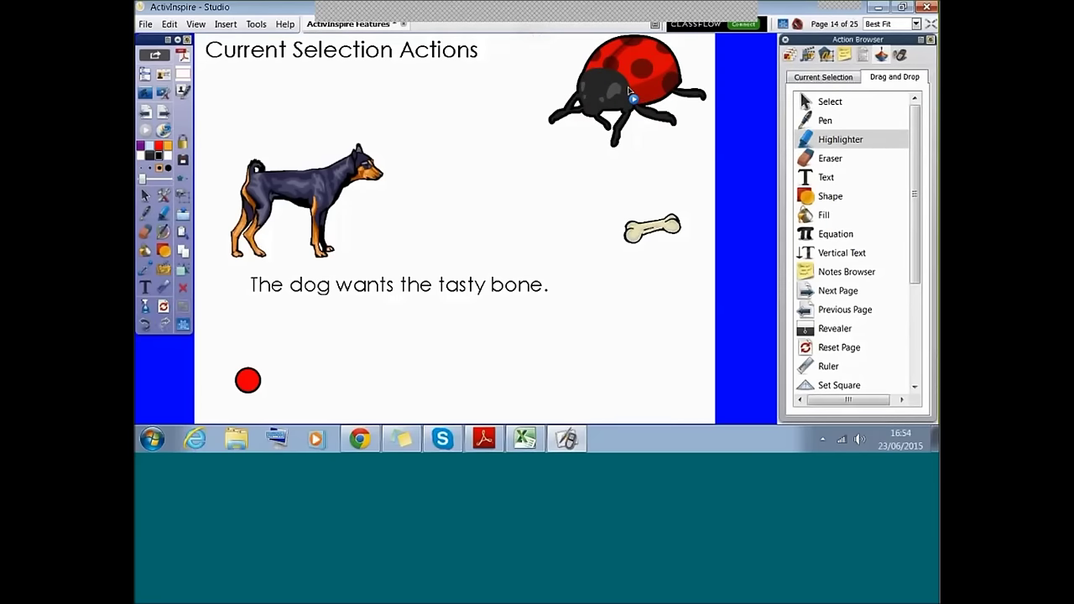
{"action": "left_click", "coordinate": [628, 91]}
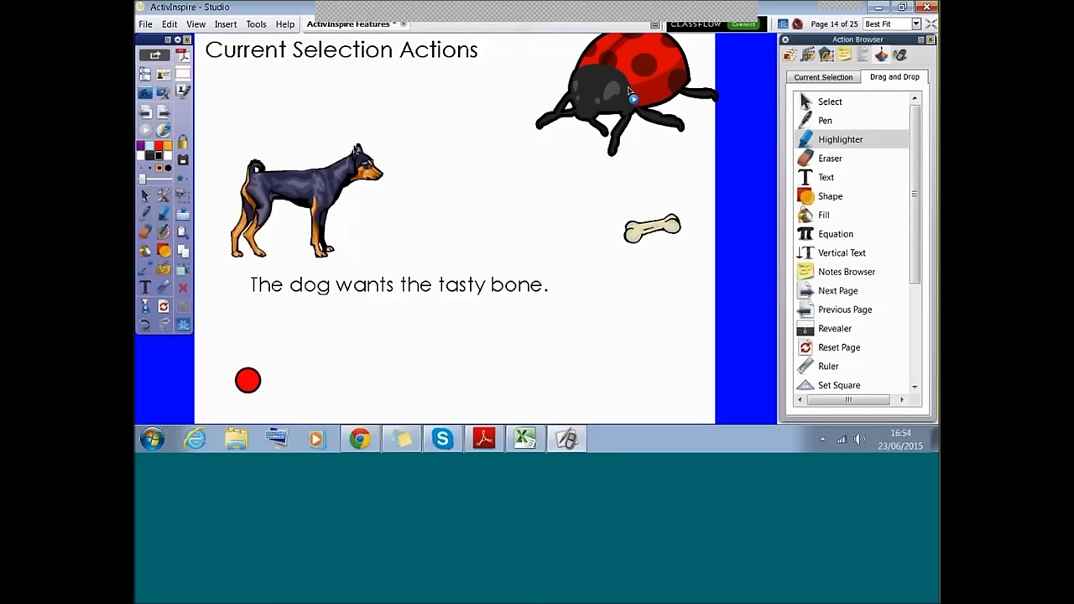
- Run the dog's movement action and examine its Position Incrementally settings for the current selection
{"action": "left_click", "coordinate": [286, 195]}
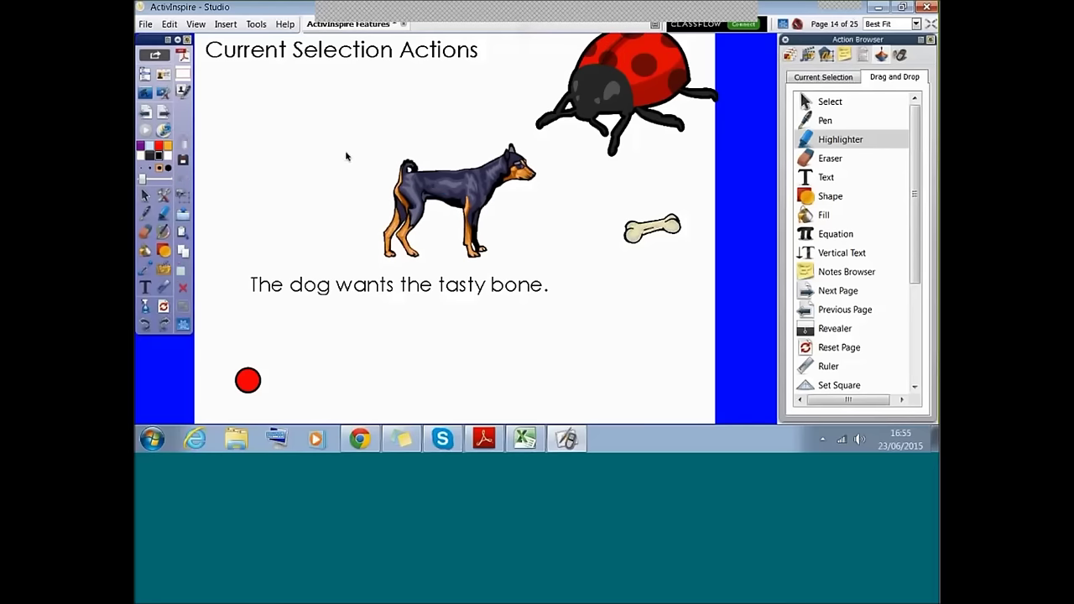
{"action": "left_click", "coordinate": [444, 196]}
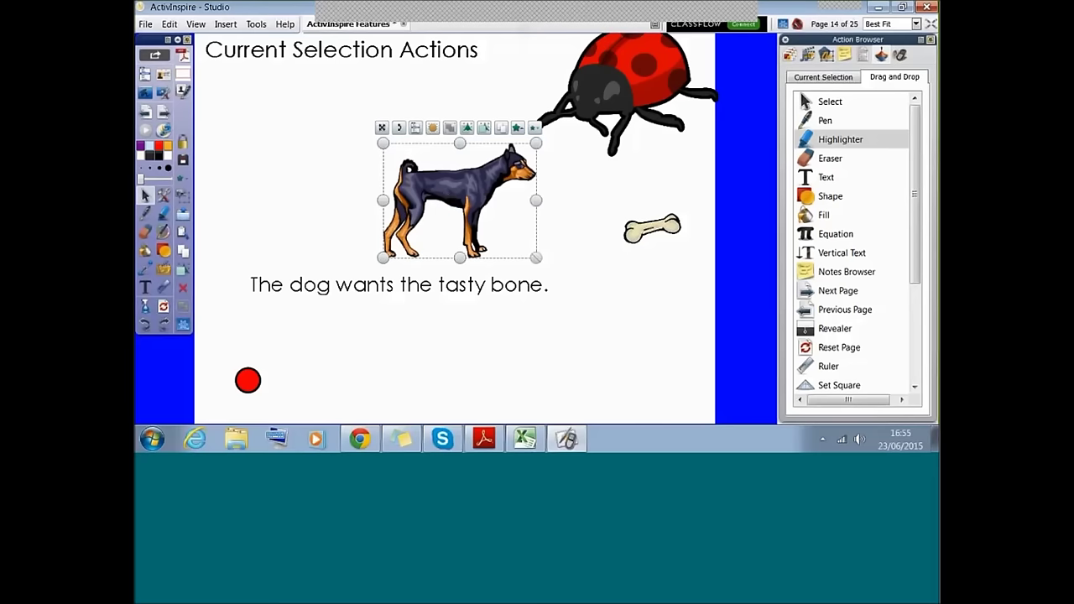
{"action": "left_click", "coordinate": [836, 81]}
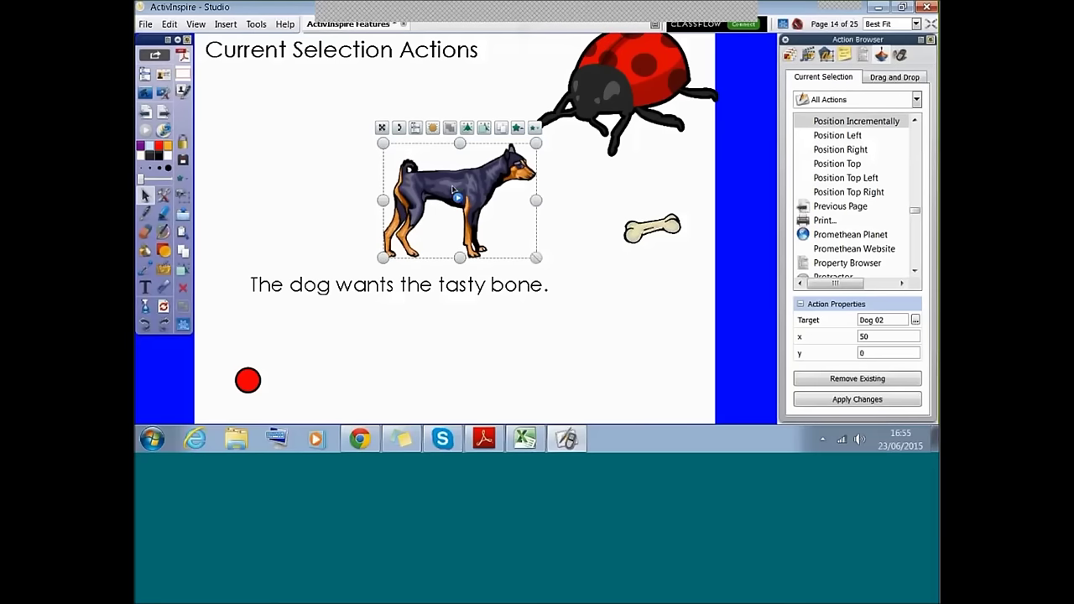
{"action": "left_click_drag", "start_coordinate": [454, 191], "coordinate": [479, 193]}
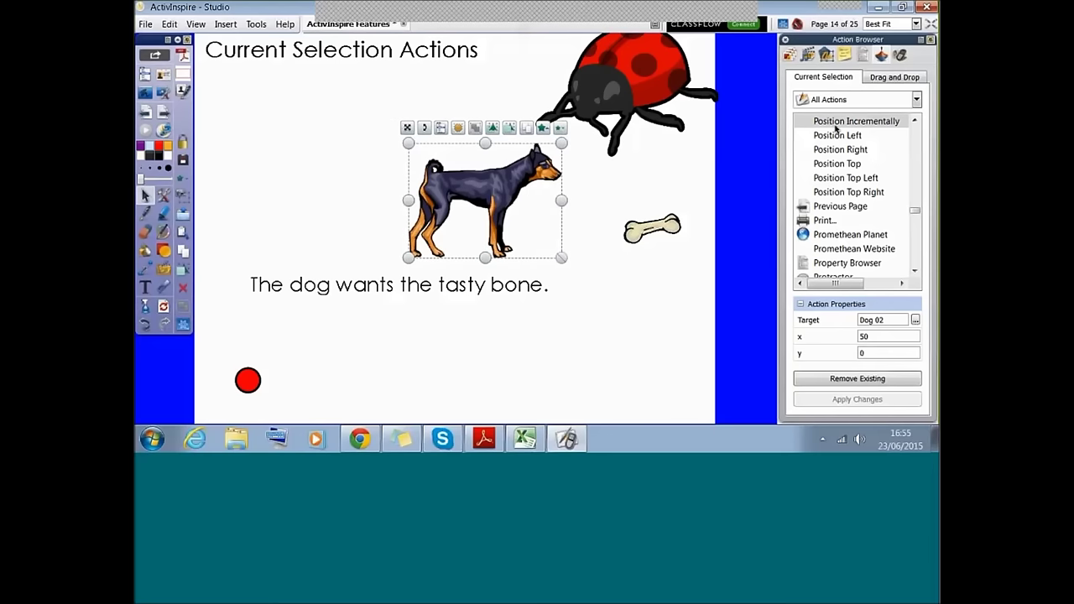
- Remove the dog's existing action and move the dog back above the start of the sentence
{"action": "left_click", "coordinate": [801, 305]}
{"action": "left_click", "coordinate": [801, 305]}
{"action": "left_click", "coordinate": [856, 379]}
{"action": "left_click_drag", "start_coordinate": [498, 168], "coordinate": [331, 185]}
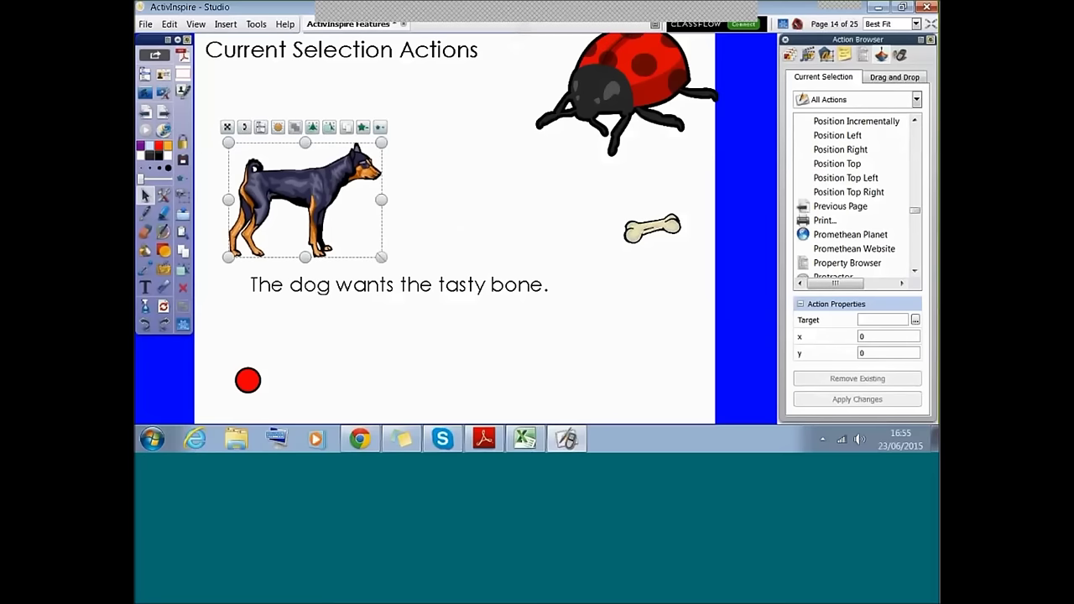
- Give the dog a Position Incrementally action with the bone as target and x set to 10
{"action": "left_click", "coordinate": [915, 320]}
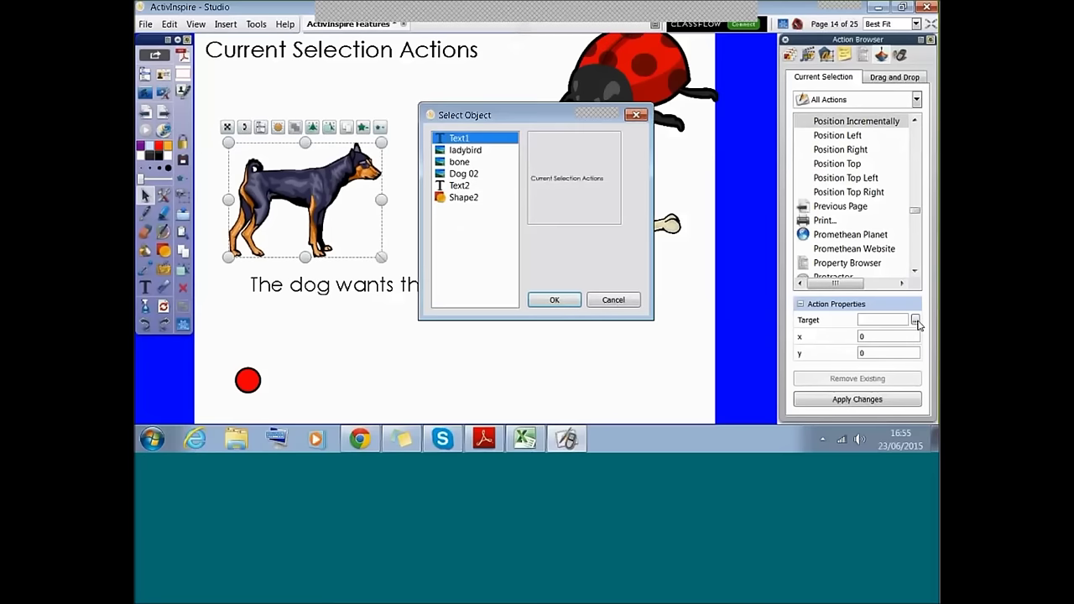
{"action": "left_click", "coordinate": [462, 162]}
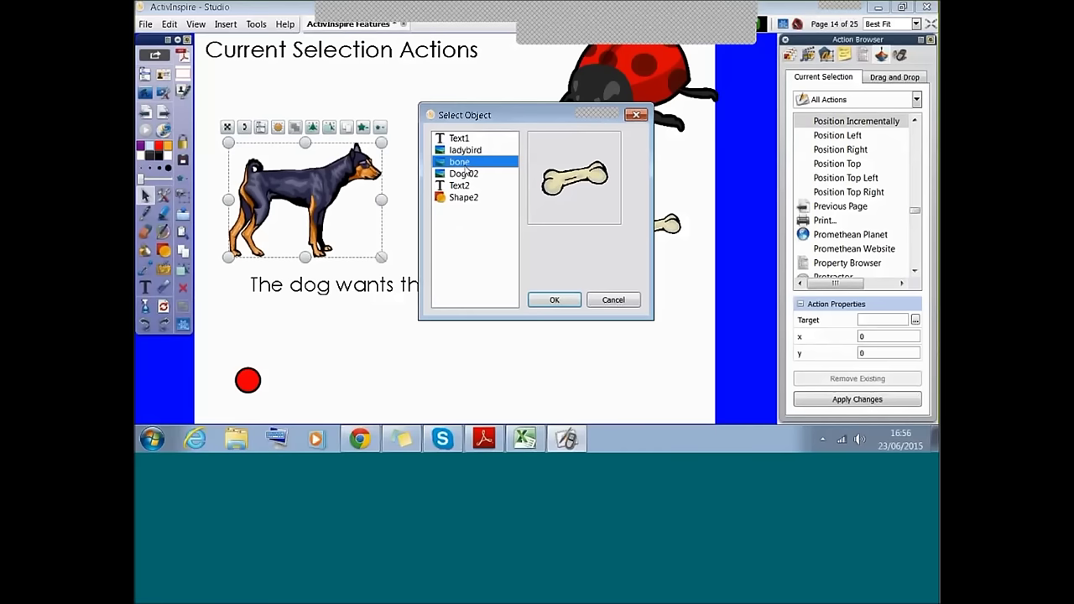
{"action": "left_click", "coordinate": [550, 302]}
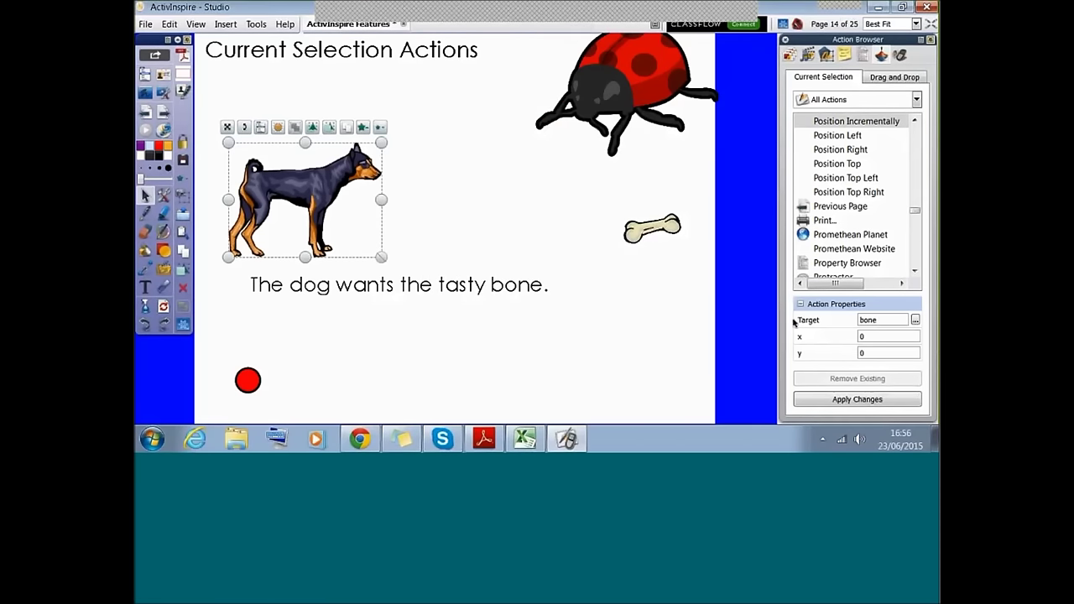
{"action": "left_click", "coordinate": [876, 337]}
{"action": "type", "text": "10"}
{"action": "key", "text": "Return"}
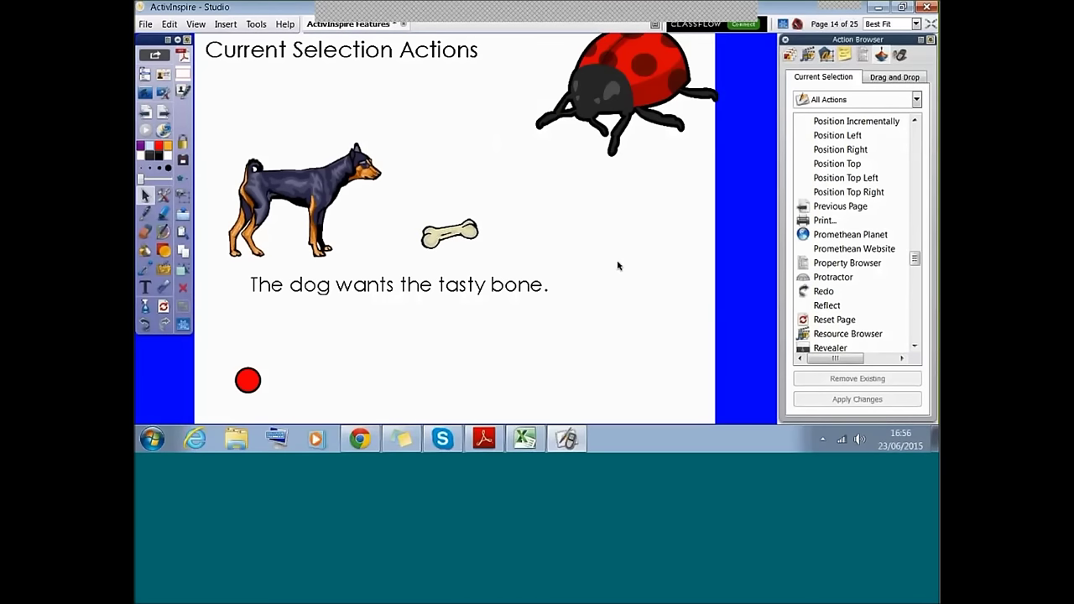
- Give the dog a Position Incrementally action with the bone as target and x set to 20
{"action": "left_click", "coordinate": [331, 185]}
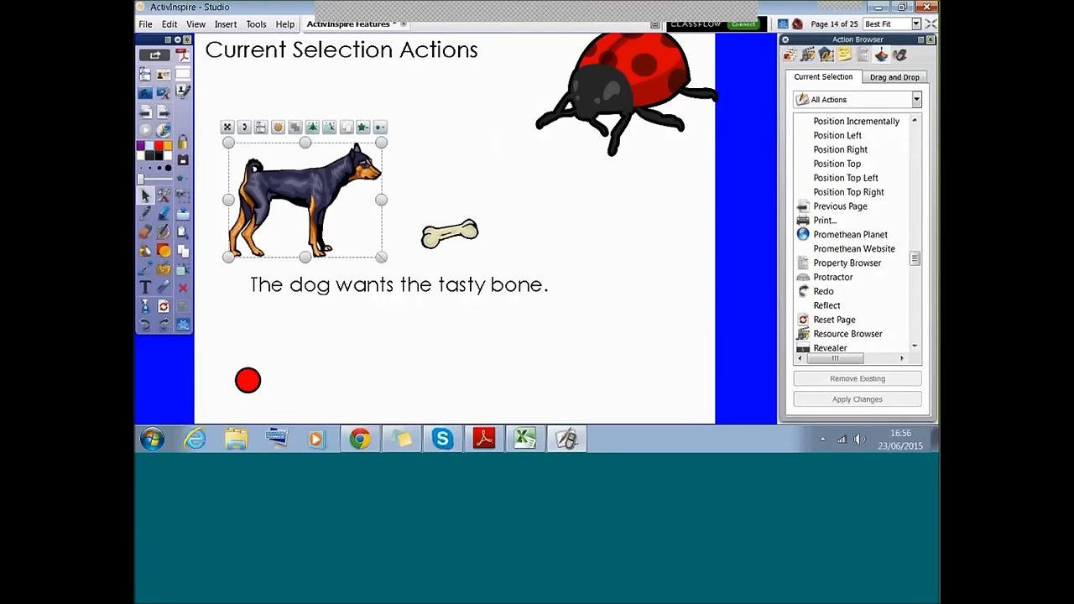
{"action": "left_click", "coordinate": [874, 221]}
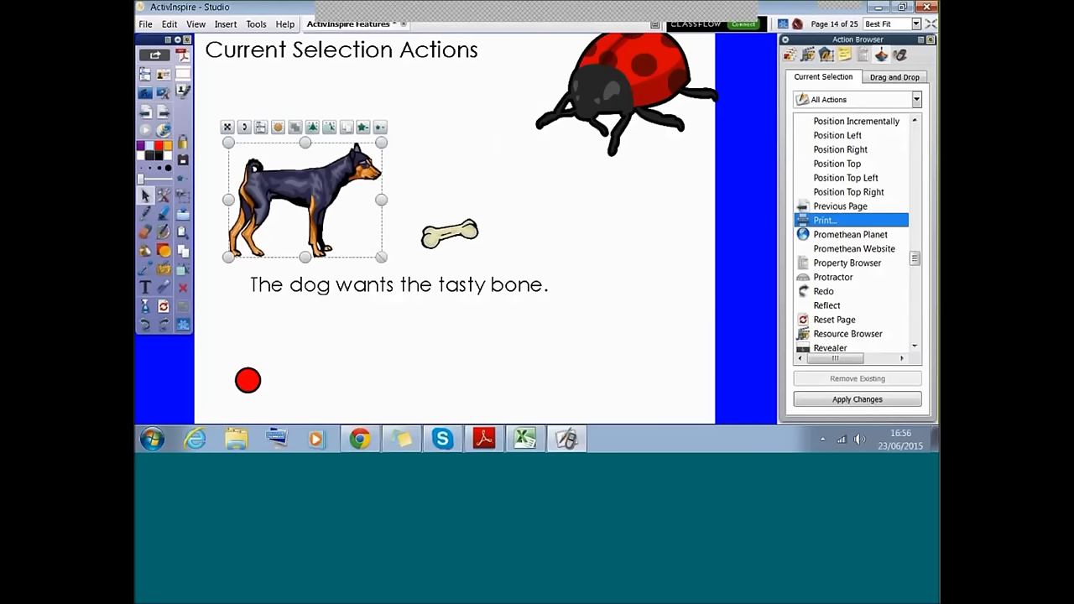
{"action": "left_click", "coordinate": [865, 124]}
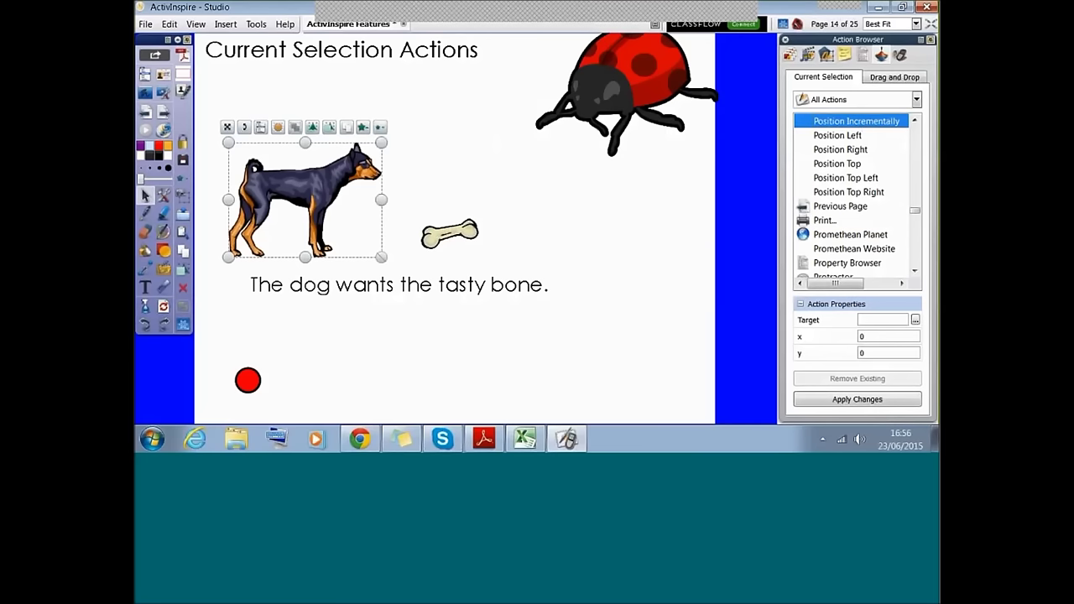
{"action": "left_click", "coordinate": [915, 320]}
{"action": "left_click", "coordinate": [459, 161]}
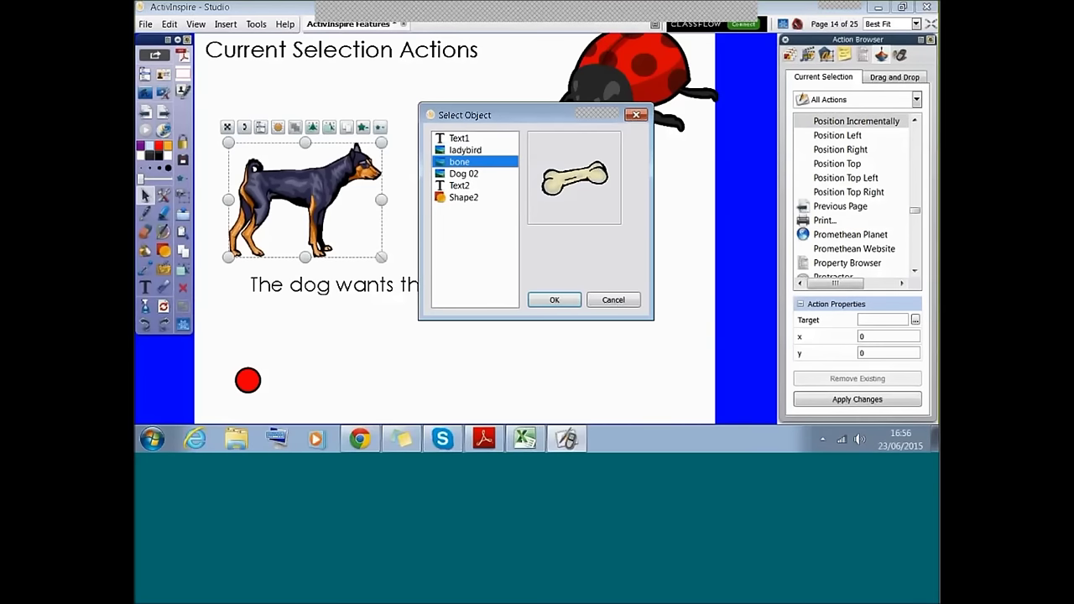
{"action": "left_click", "coordinate": [553, 299]}
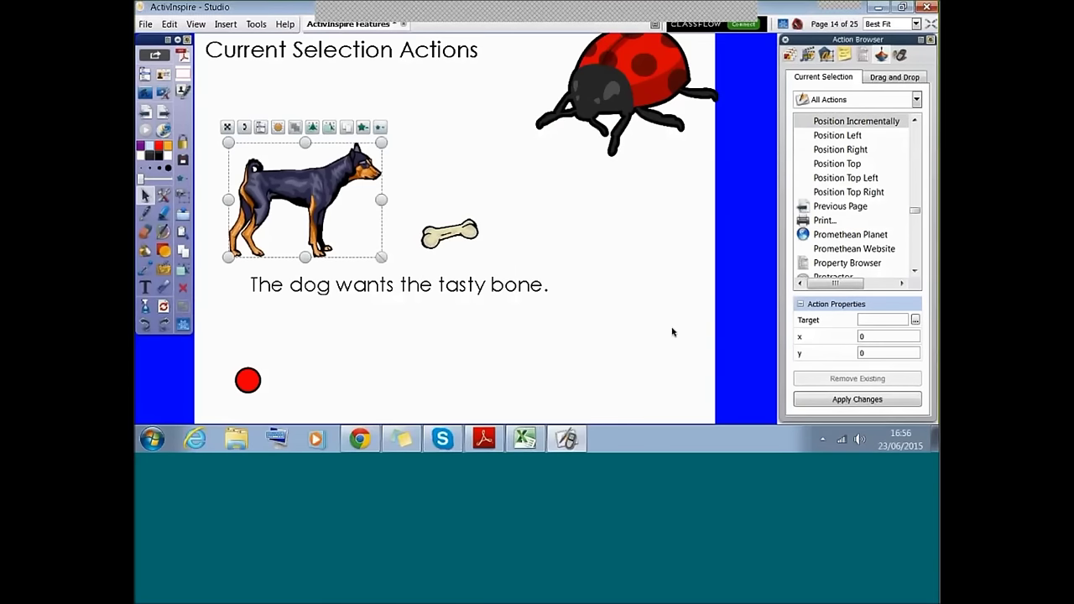
{"action": "double_click", "coordinate": [860, 337]}
{"action": "type", "text": "20"}
{"action": "left_click", "coordinate": [840, 402]}
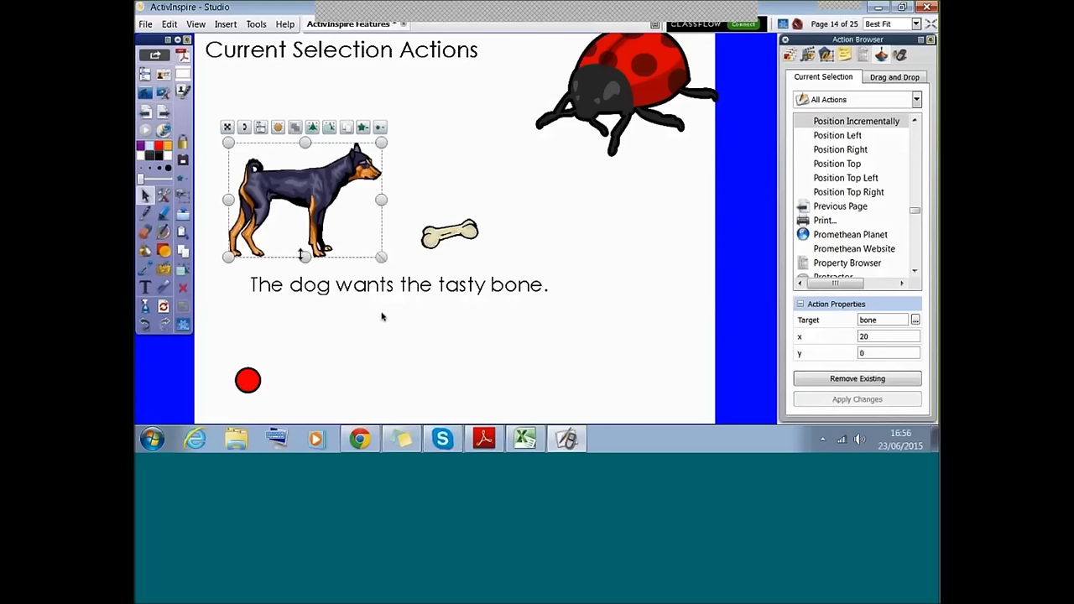
- Run the dog's action repeatedly to shift the bone horizontally away from the dog
{"action": "left_click", "coordinate": [307, 192]}
{"action": "left_click", "coordinate": [307, 192]}
{"action": "left_click", "coordinate": [307, 193]}
{"action": "left_click", "coordinate": [307, 192]}
{"action": "left_click", "coordinate": [307, 192]}
{"action": "left_click", "coordinate": [307, 192]}
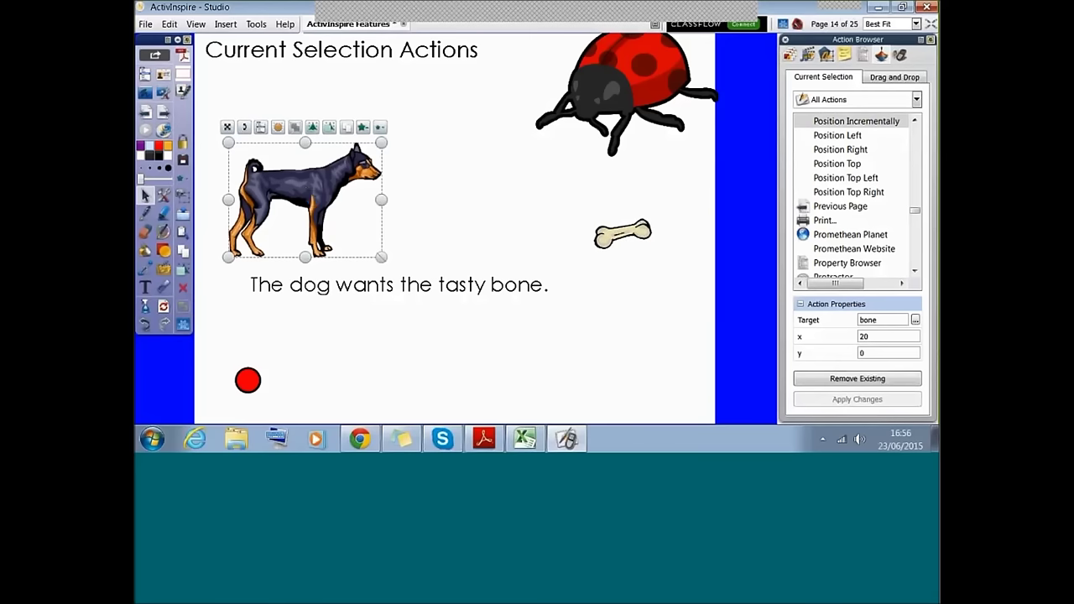
- Assign the Extract Text object action to the sentence "The dog wants the tasty bone." and deselect it
{"action": "left_click", "coordinate": [384, 299]}
{"action": "left_click", "coordinate": [384, 299]}
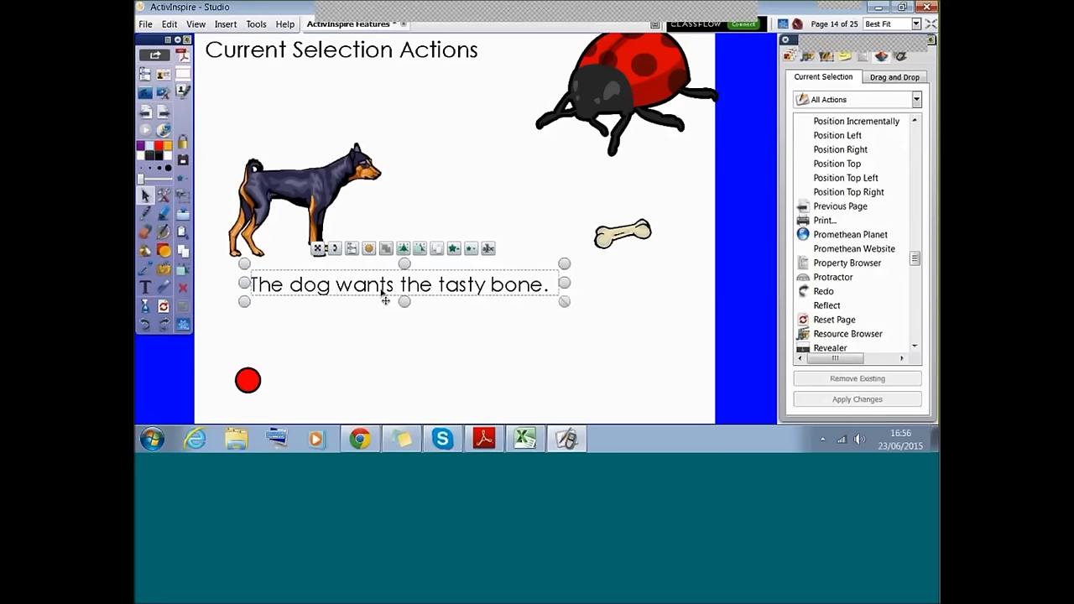
{"action": "left_click_drag", "start_coordinate": [915, 258], "coordinate": [921, 126]}
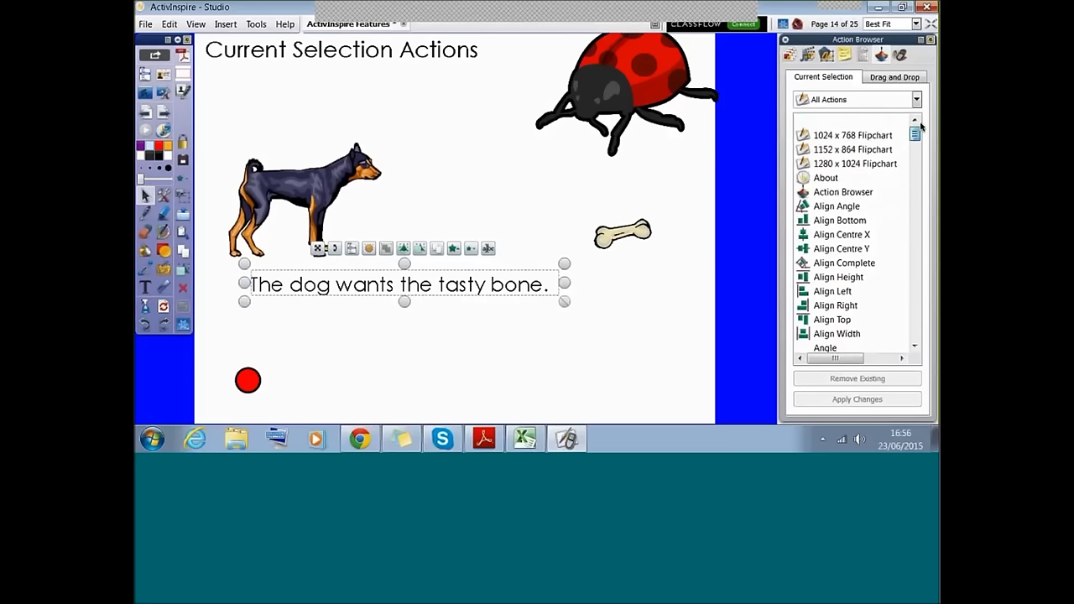
{"action": "left_click", "coordinate": [916, 99]}
{"action": "left_click", "coordinate": [837, 157]}
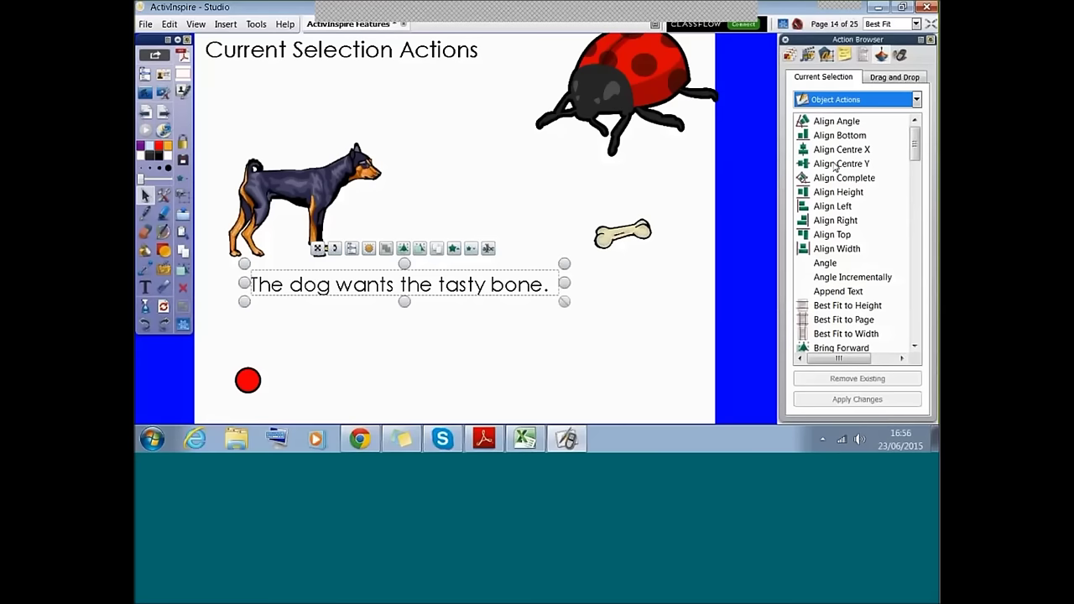
{"action": "left_click_drag", "start_coordinate": [920, 142], "coordinate": [921, 180]}
{"action": "scroll", "coordinate": [918, 179], "scroll_direction": "down", "scroll_amount": 3}
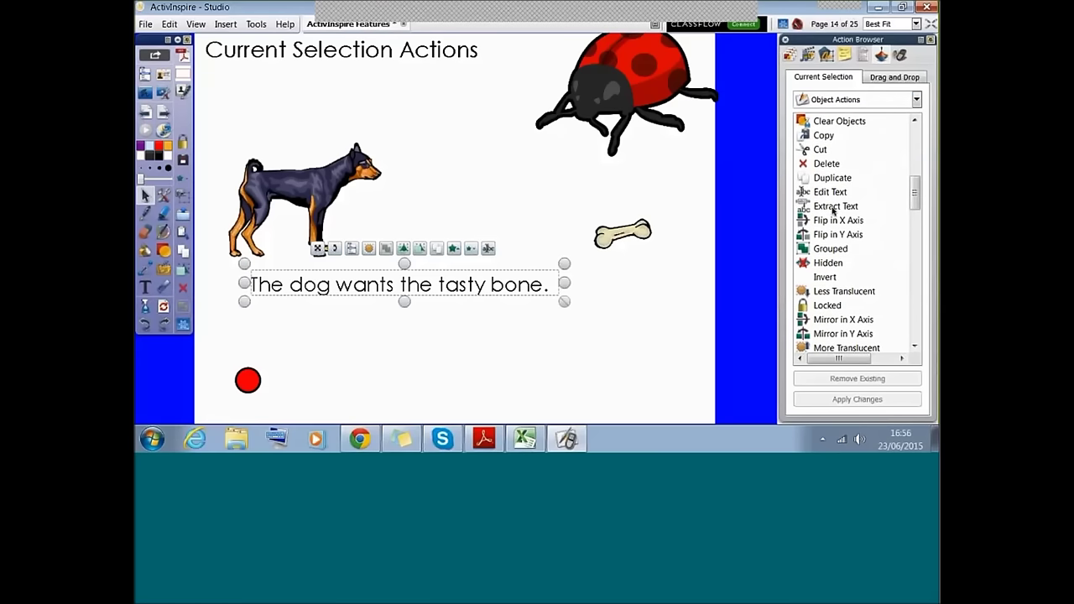
{"action": "left_click", "coordinate": [833, 207]}
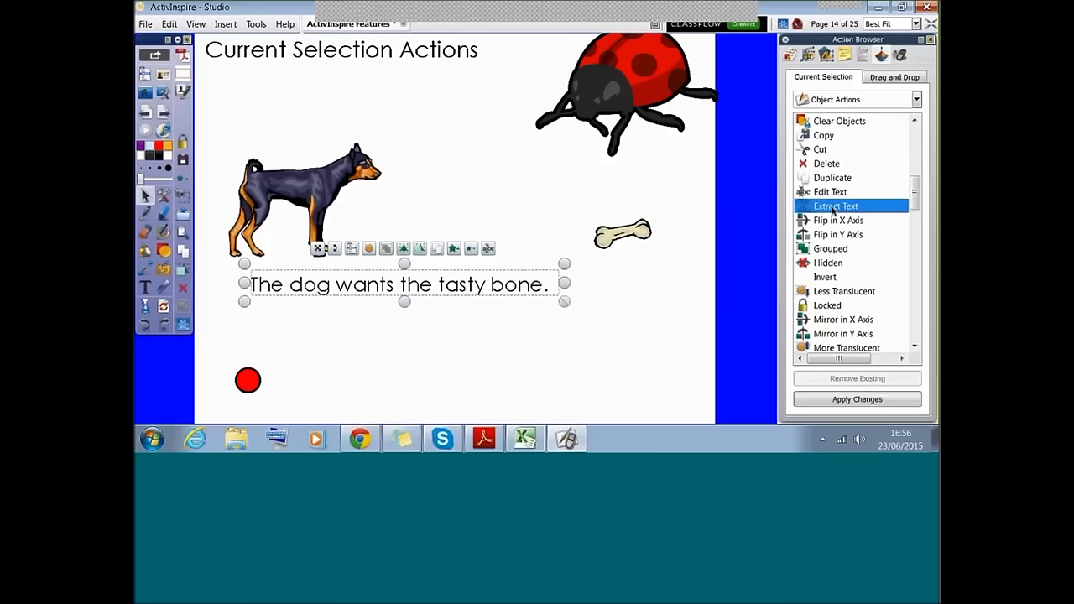
{"action": "left_click", "coordinate": [839, 399]}
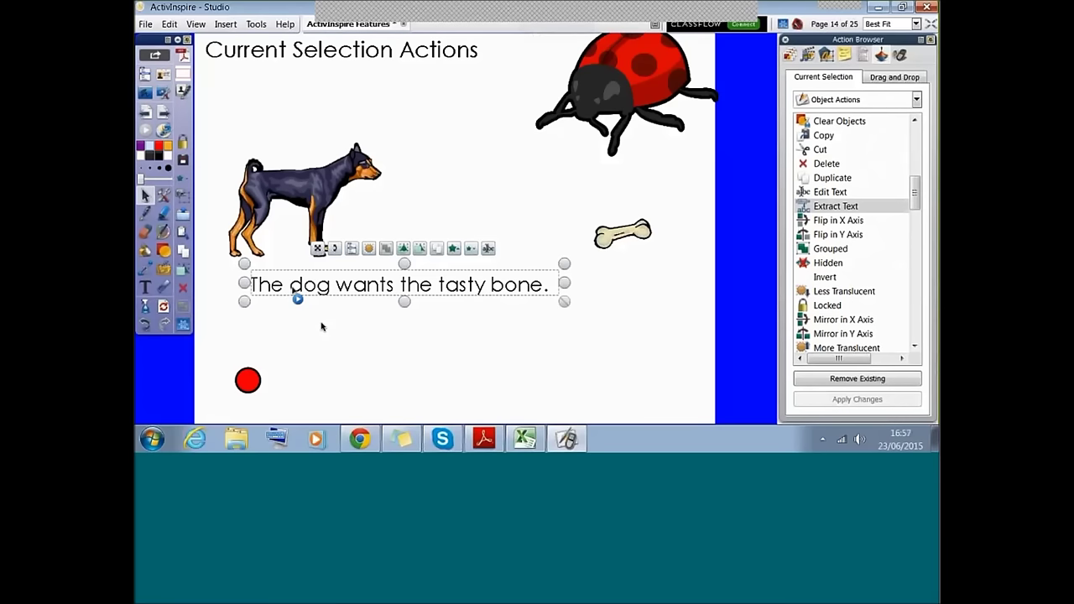
{"action": "left_click", "coordinate": [484, 330]}
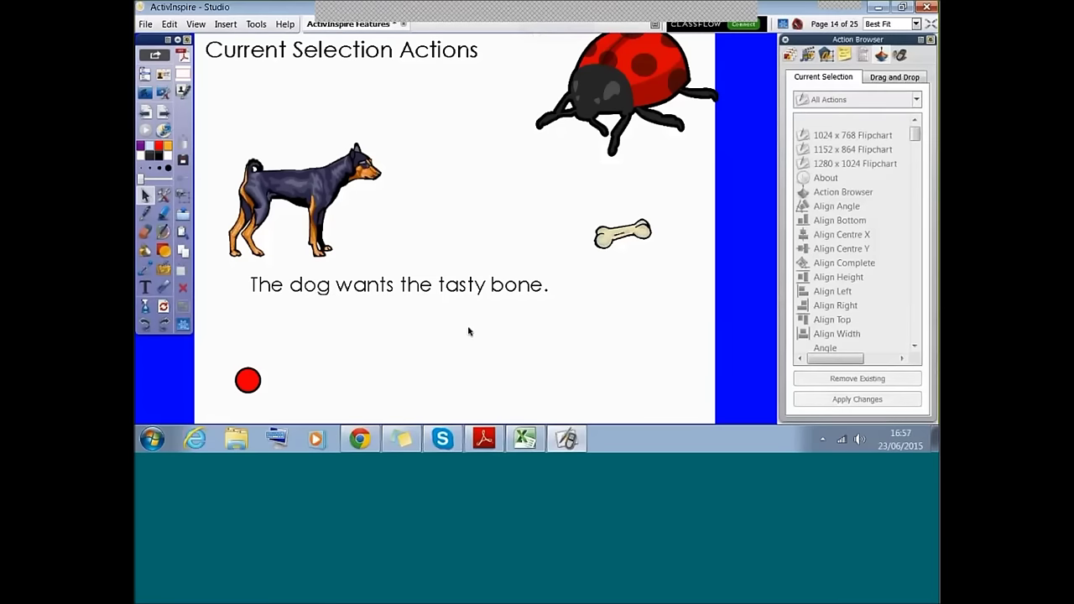
- Extract the words "dog" and "tasty" from the sentence and place them side by side below it
{"action": "left_click", "coordinate": [317, 295]}
{"action": "left_click_drag", "start_coordinate": [317, 295], "coordinate": [366, 337]}
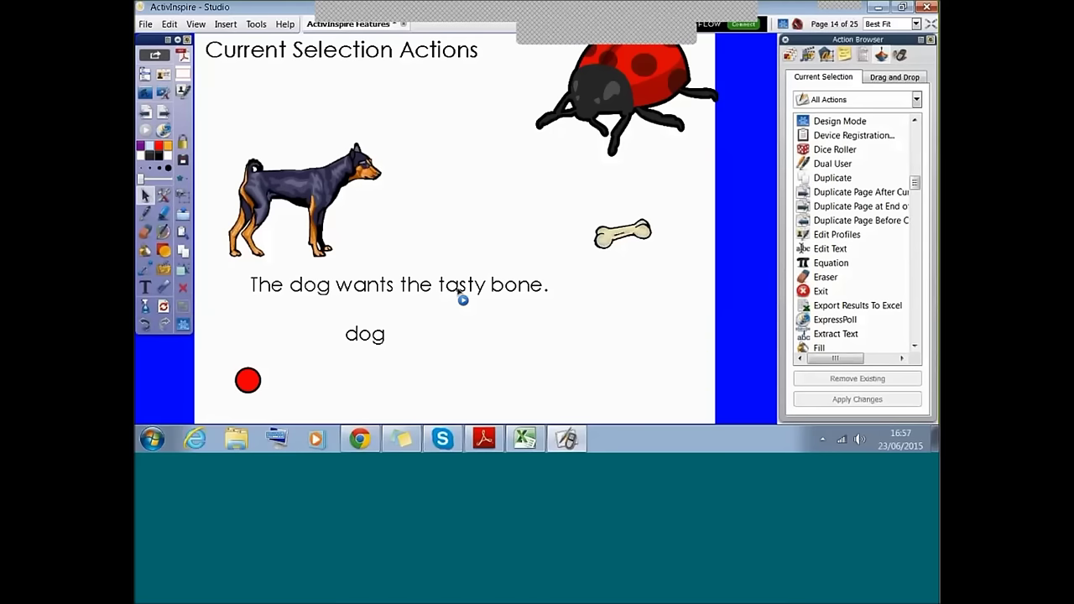
{"action": "left_click_drag", "start_coordinate": [462, 298], "coordinate": [527, 336]}
{"action": "left_click_drag", "start_coordinate": [374, 339], "coordinate": [441, 324]}
{"action": "left_click_drag", "start_coordinate": [530, 339], "coordinate": [513, 331]}
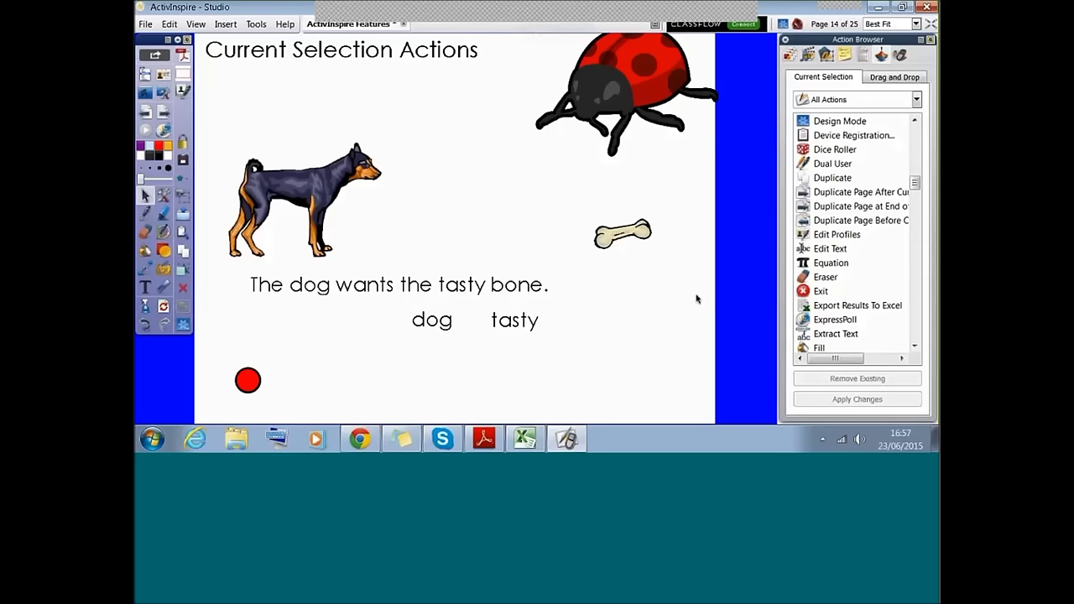
- Browse the Command Actions available for the red circle, and advance to page 15
{"action": "left_click", "coordinate": [247, 380]}
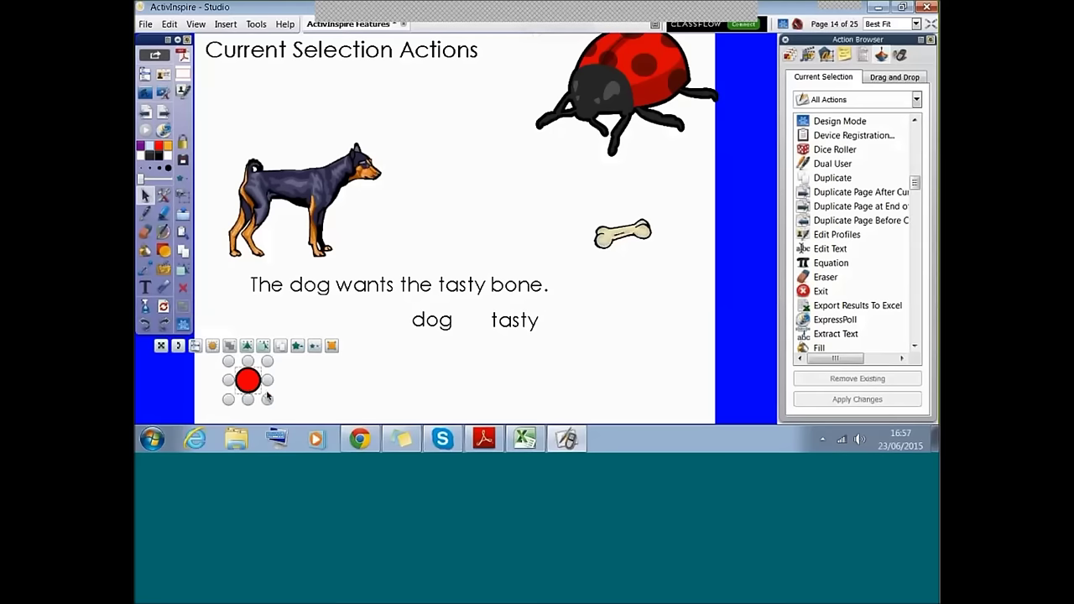
{"action": "left_click", "coordinate": [916, 99]}
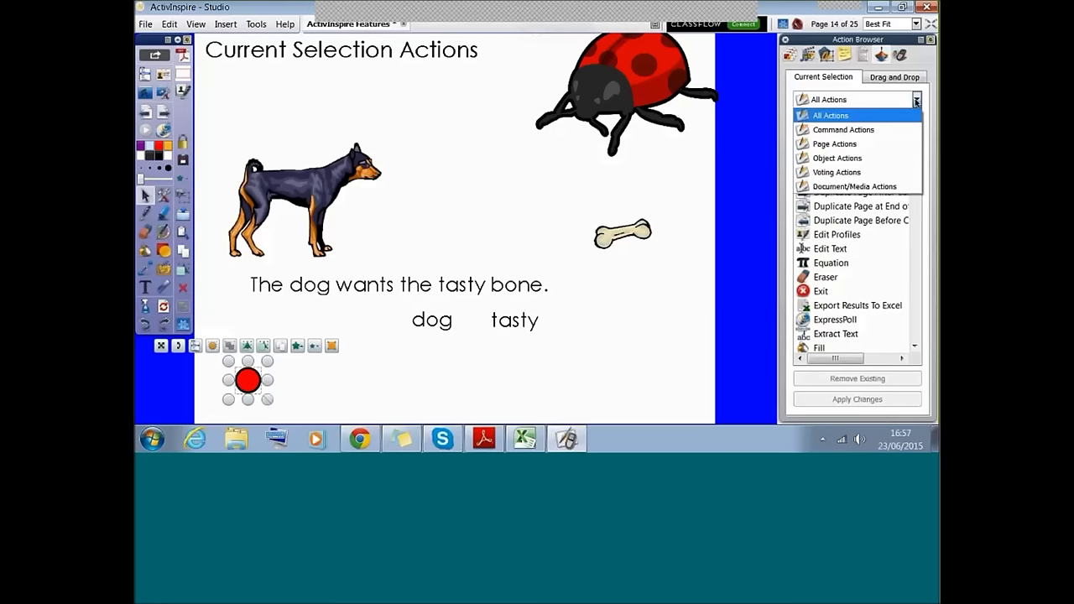
{"action": "left_click", "coordinate": [864, 131]}
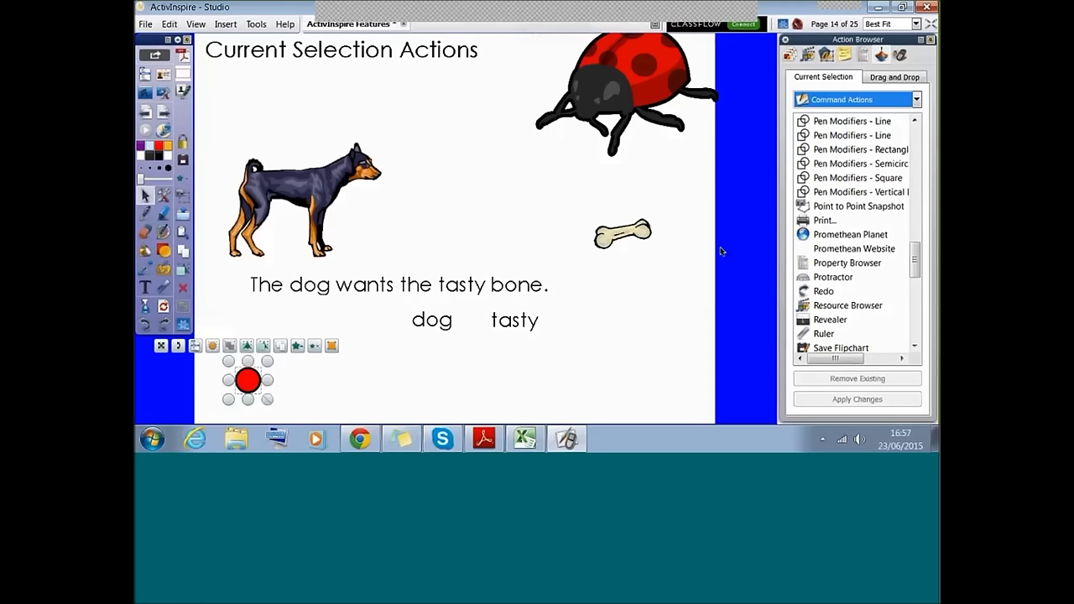
{"action": "left_click", "coordinate": [916, 99]}
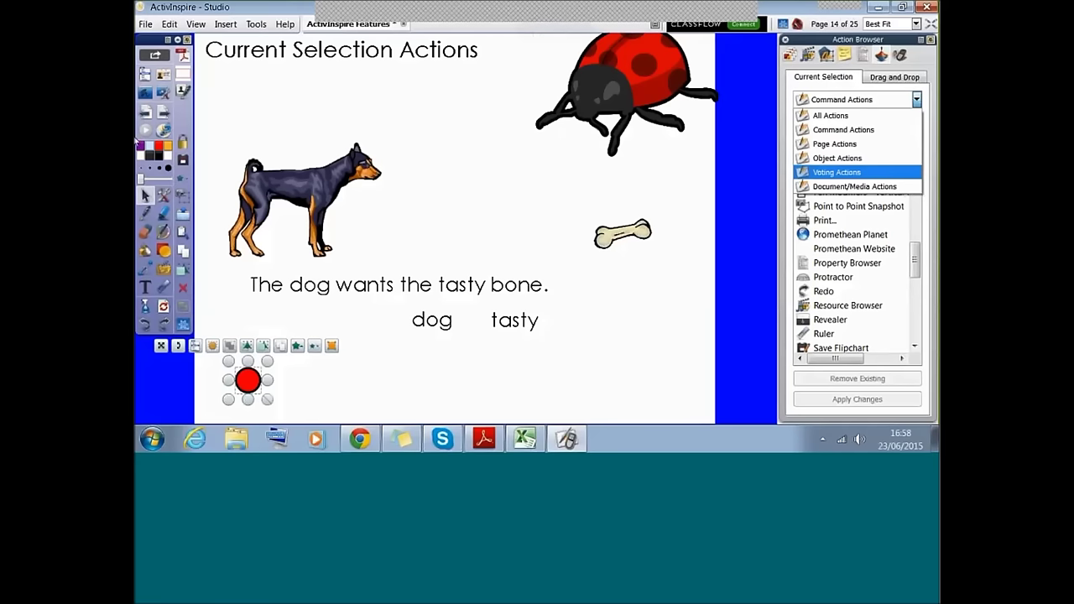
{"action": "left_click", "coordinate": [166, 114]}
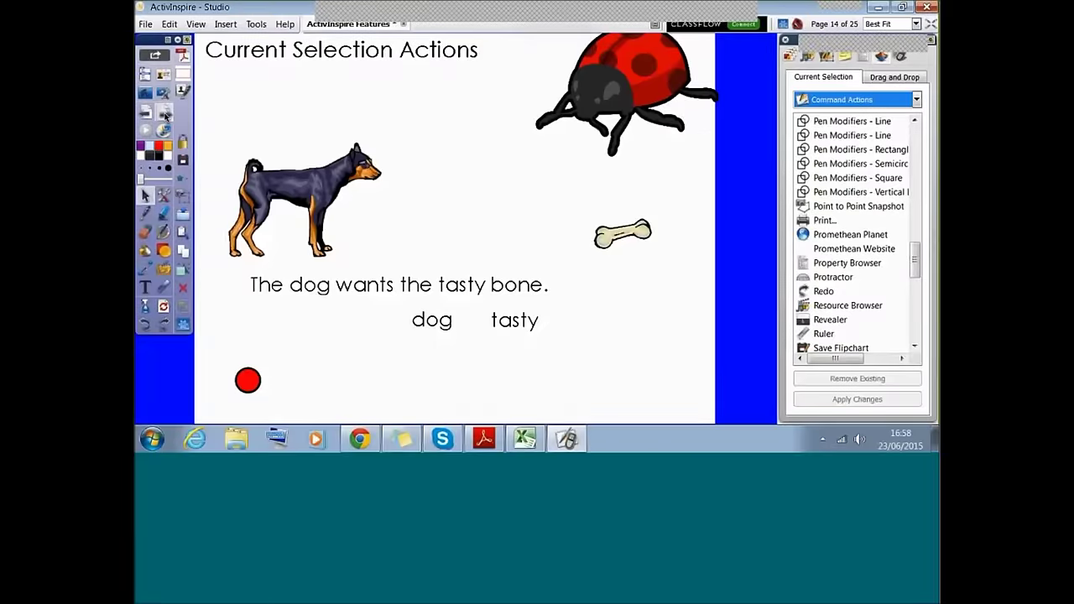
{"action": "left_click", "coordinate": [165, 114]}
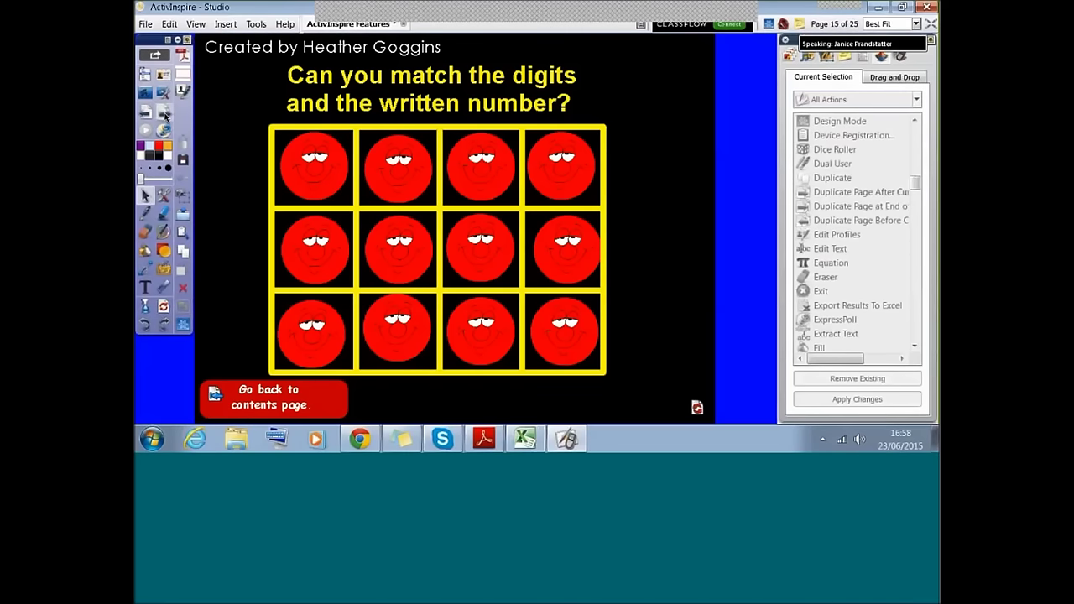
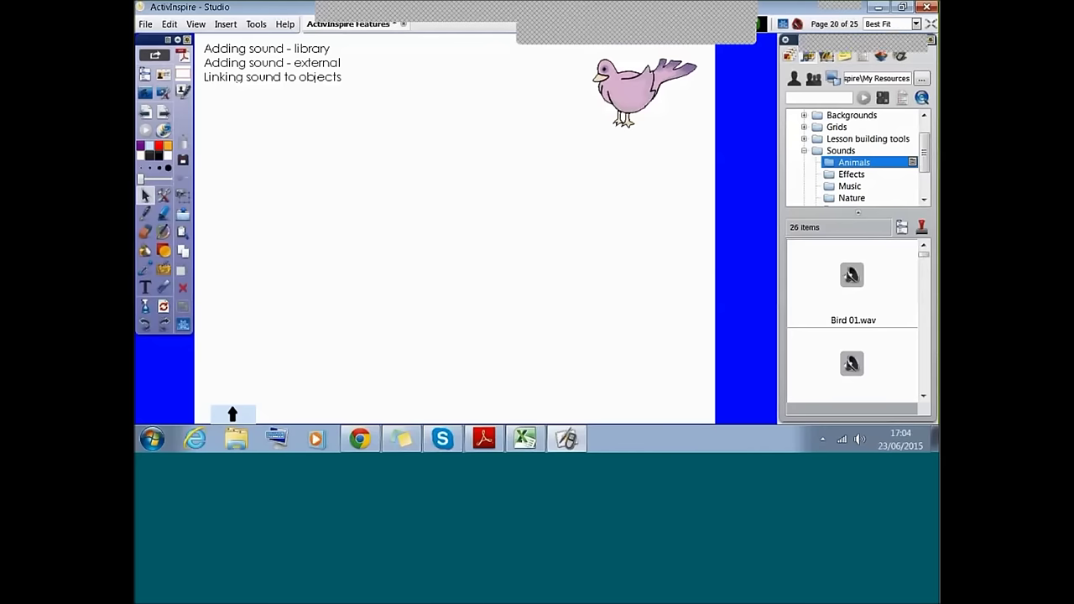
- Place the Bird 03.wav sound from the Animals sound library on the page beside the bird
{"action": "left_click", "coordinate": [923, 396]}
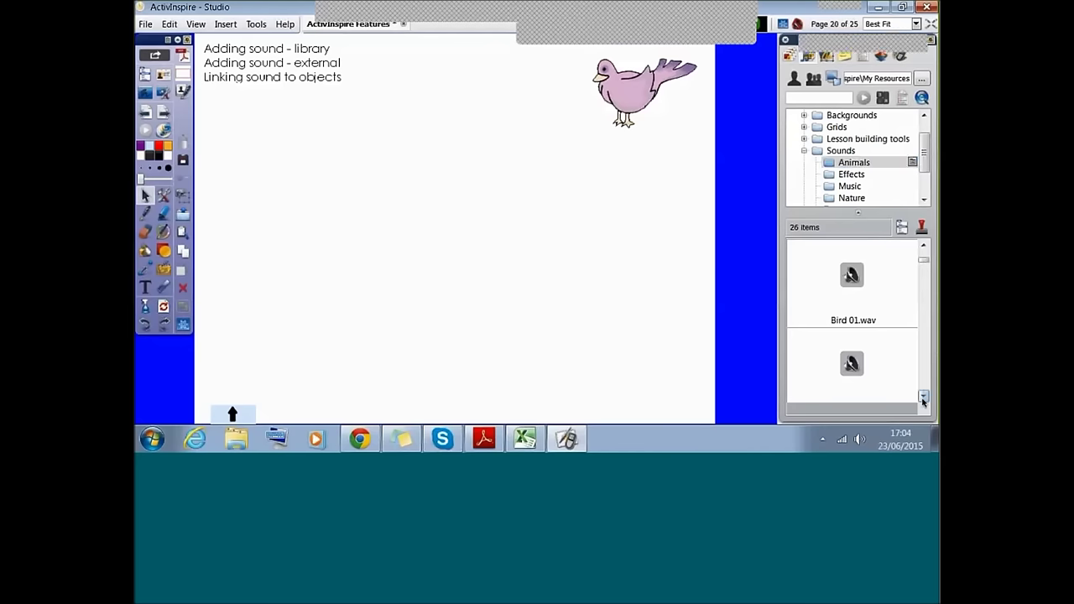
{"action": "scroll", "coordinate": [852, 298], "scroll_direction": "down", "scroll_amount": 2}
{"action": "left_click", "coordinate": [853, 285]}
{"action": "left_click_drag", "start_coordinate": [852, 276], "coordinate": [486, 122]}
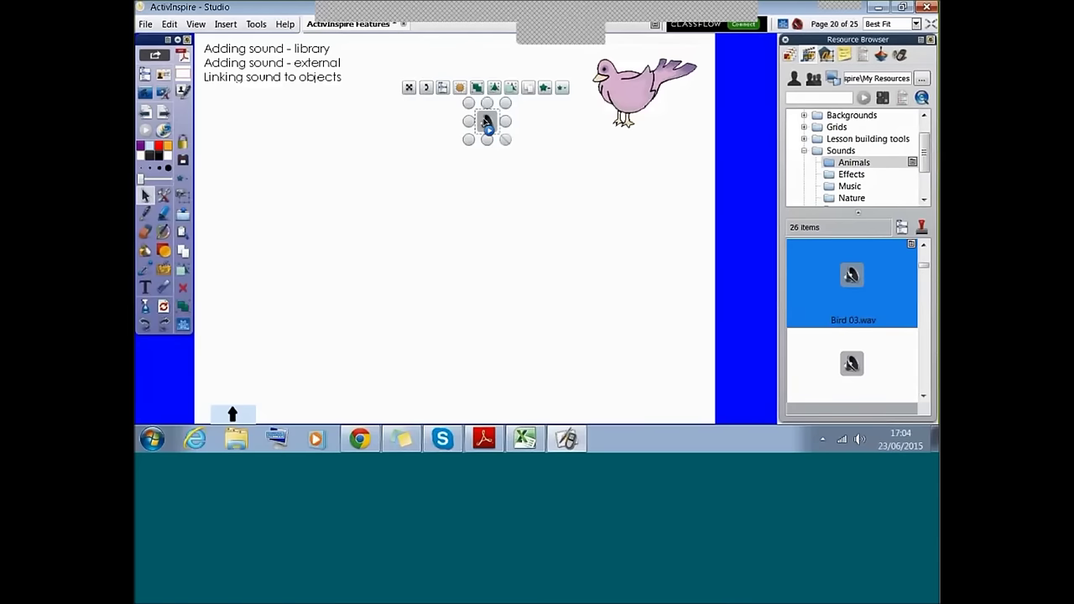
- Play the placed bird sound, shift its sound controller aside and close the controller
{"action": "left_click", "coordinate": [486, 122]}
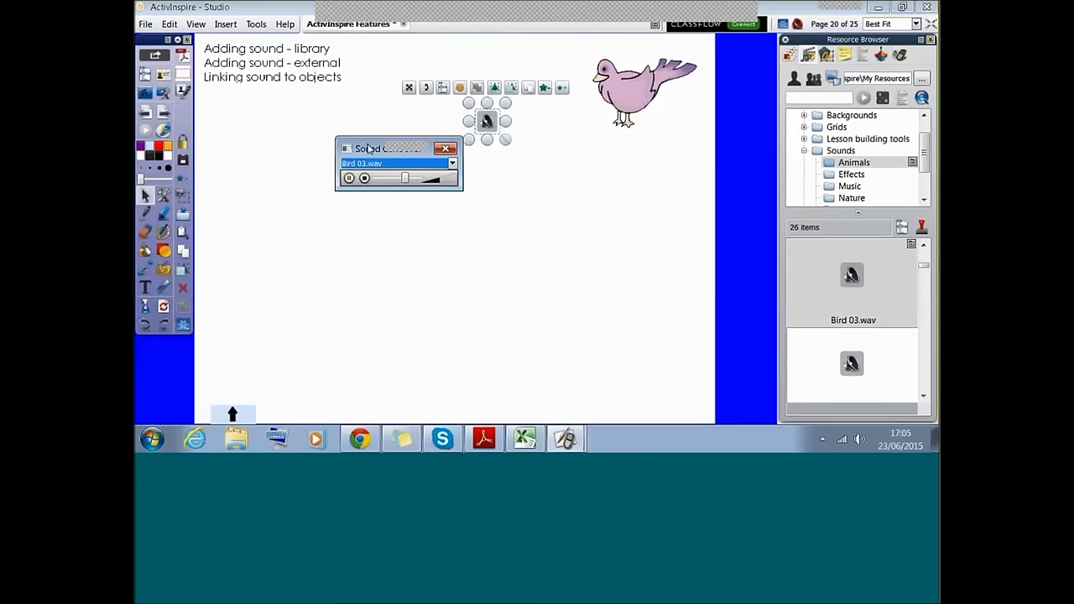
{"action": "left_click_drag", "start_coordinate": [369, 149], "coordinate": [336, 137]}
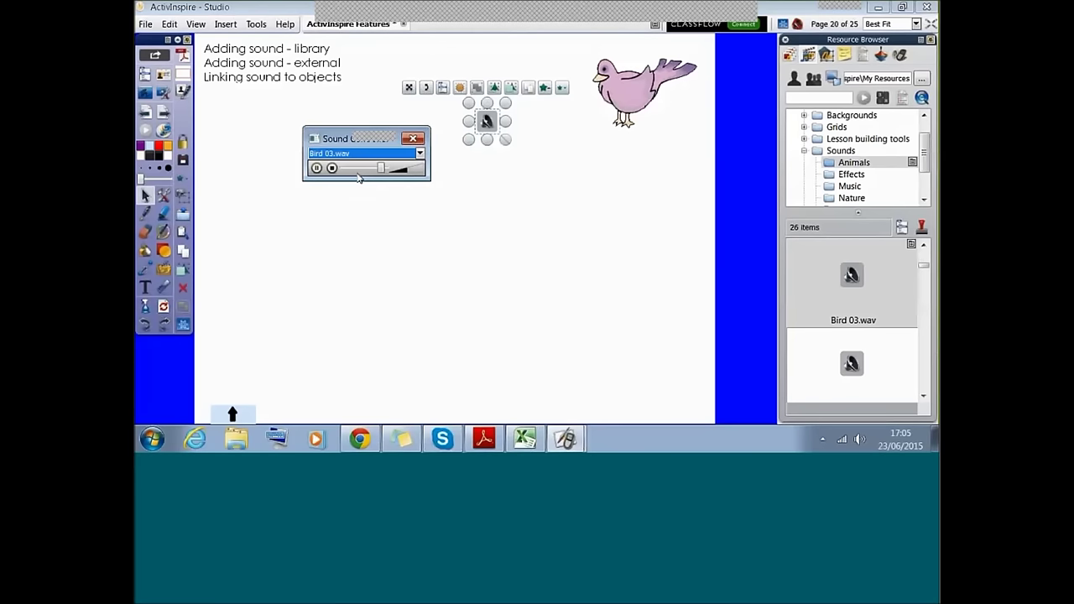
{"action": "left_click", "coordinate": [416, 140]}
{"action": "left_click", "coordinate": [416, 146]}
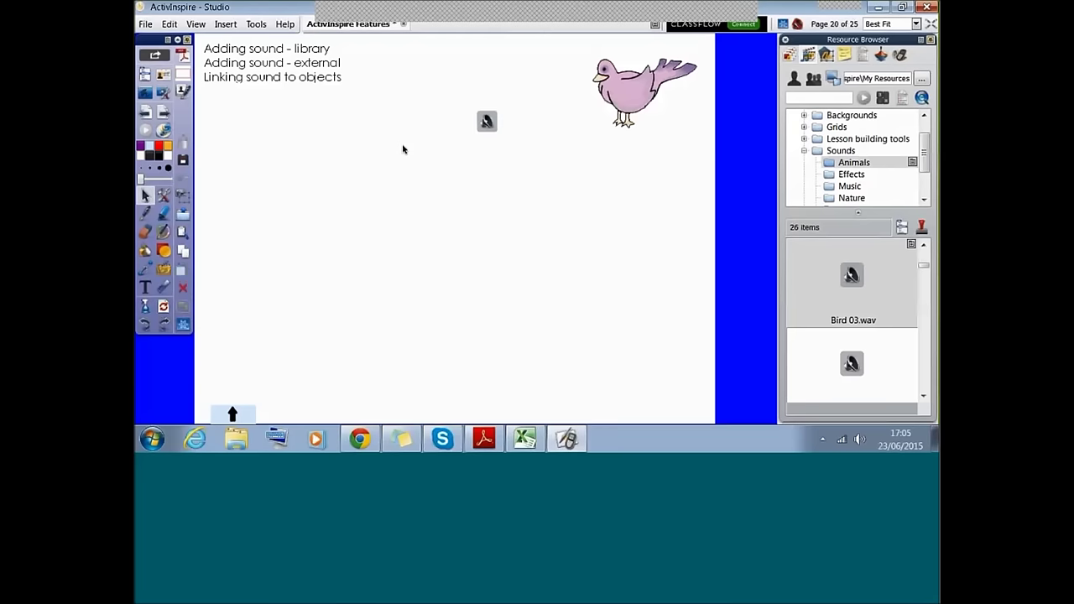
- Examine the sound controller option in the Multimedia settings of the Authoring profile and close the settings
{"action": "left_click", "coordinate": [146, 24]}
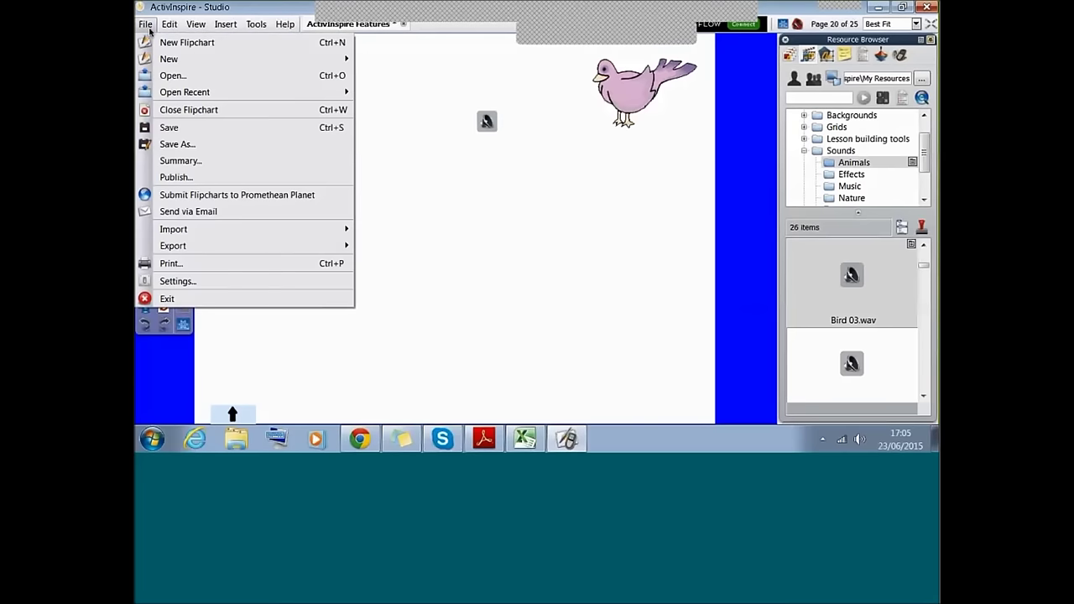
{"action": "left_click", "coordinate": [164, 281]}
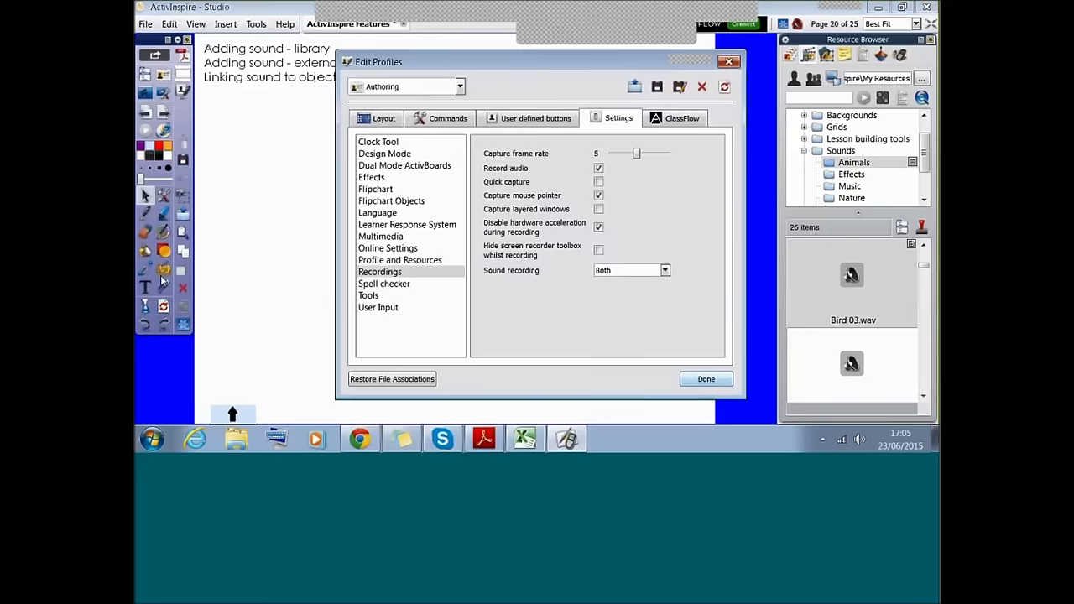
{"action": "left_click", "coordinate": [390, 238]}
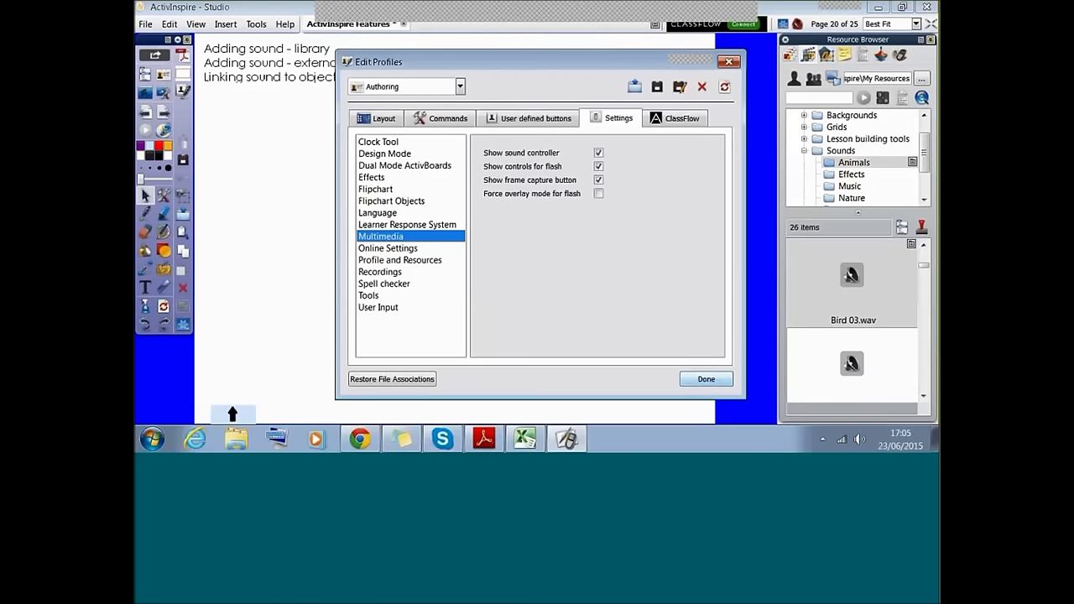
{"action": "left_click", "coordinate": [701, 379]}
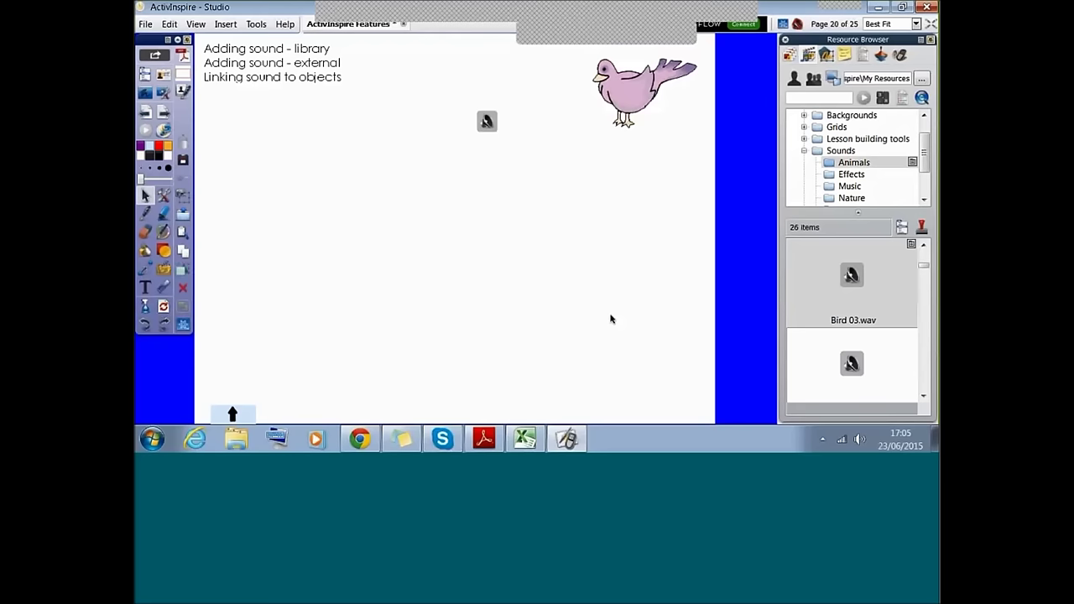
- Play the bird sound from the page again and pause it with the sound controller
{"action": "left_click", "coordinate": [489, 123]}
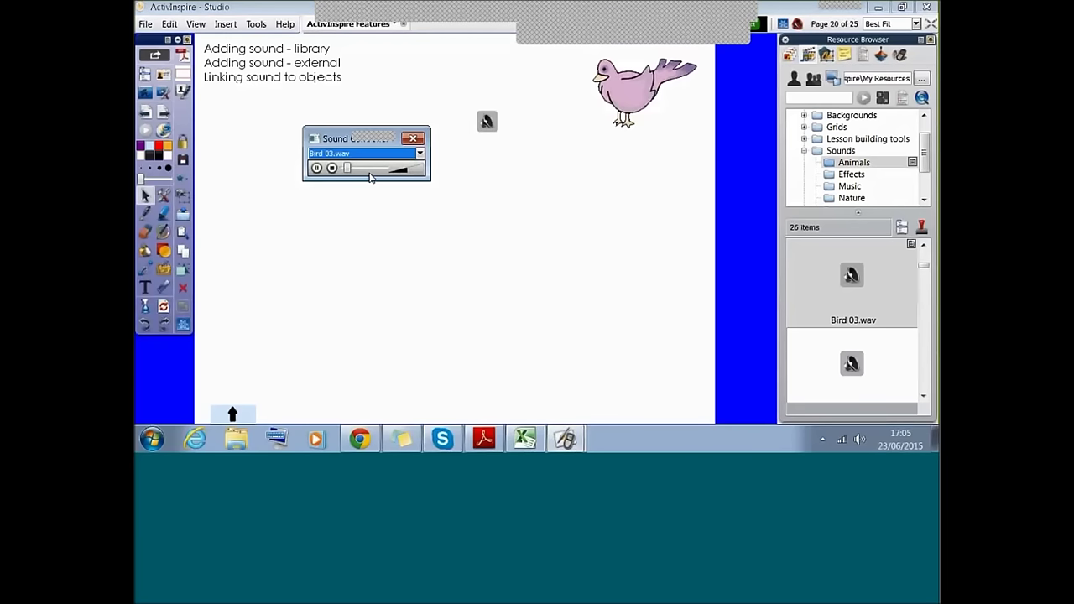
{"action": "left_click", "coordinate": [423, 174]}
{"action": "left_click", "coordinate": [404, 172]}
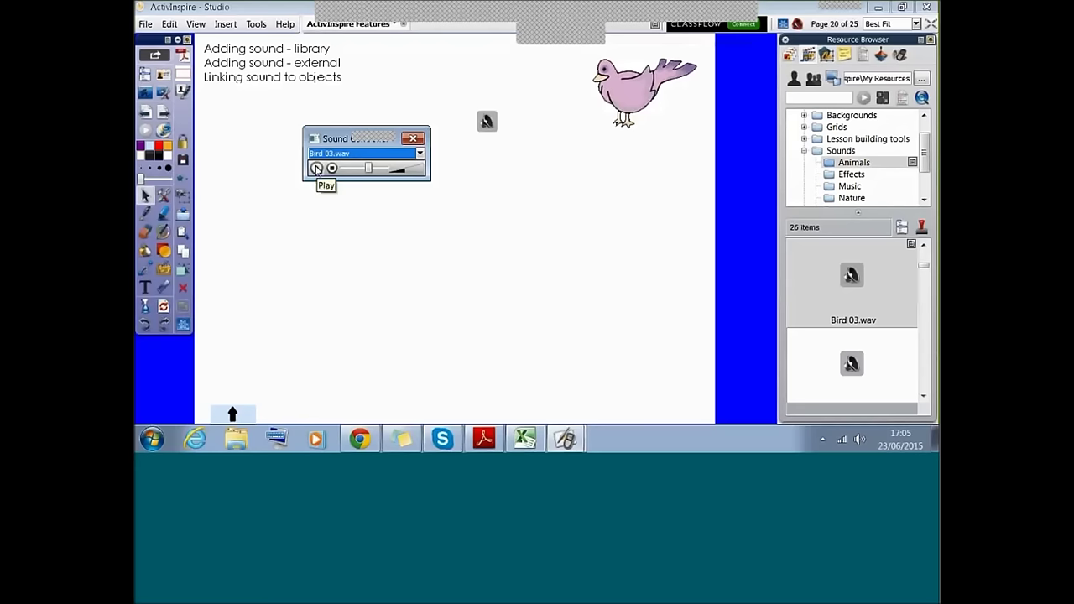
{"action": "left_click", "coordinate": [316, 168]}
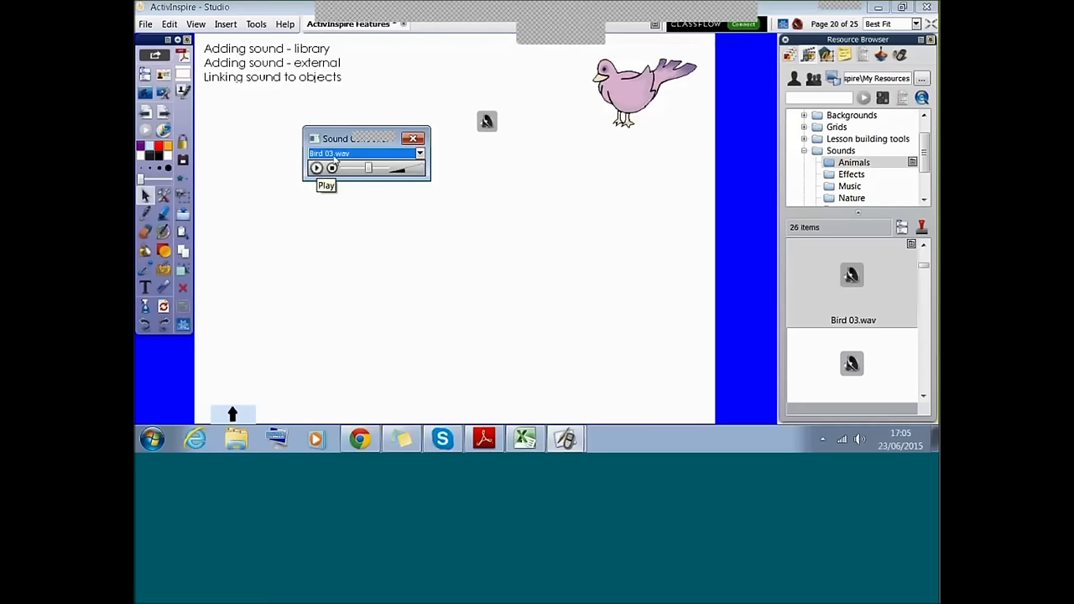
- Close the sound controller, move the Bird 03.wav sound icon onto the bird and stretch it to cover the whole picture
{"action": "left_click", "coordinate": [413, 140]}
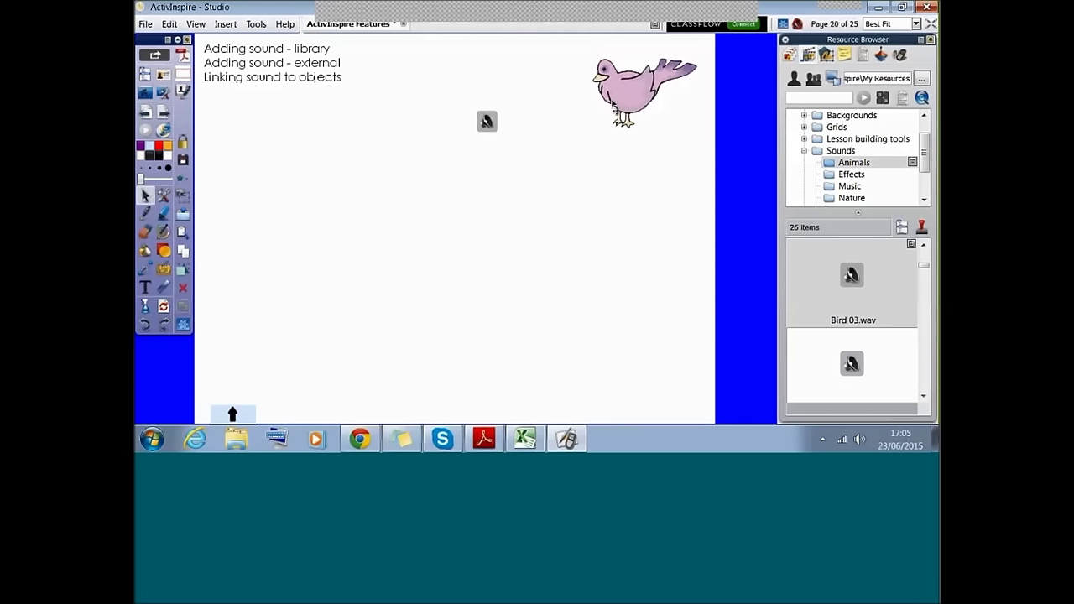
{"action": "left_click", "coordinate": [638, 99]}
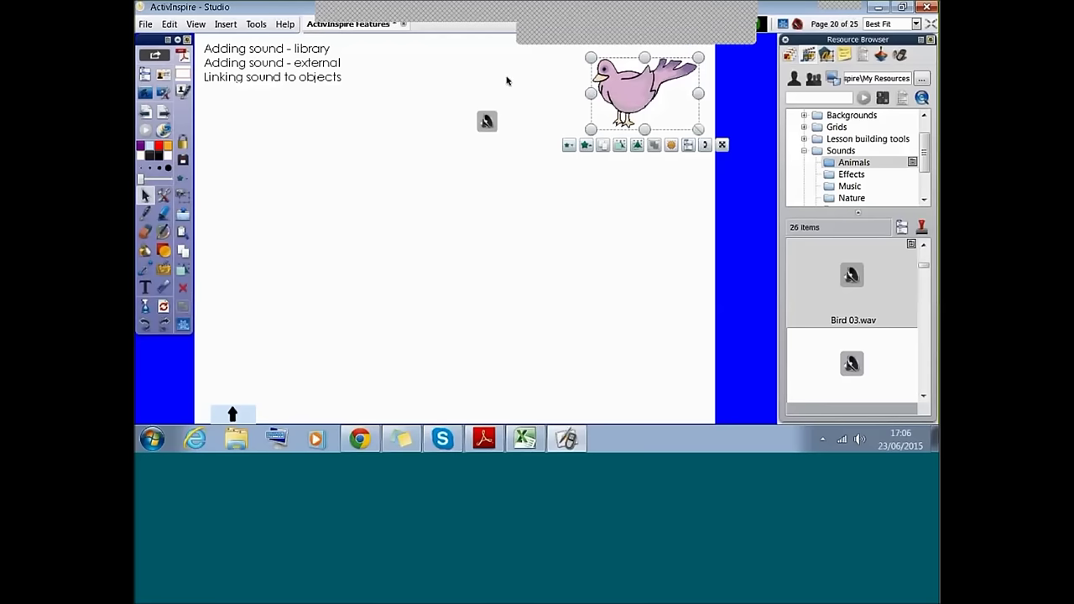
{"action": "left_click", "coordinate": [506, 81]}
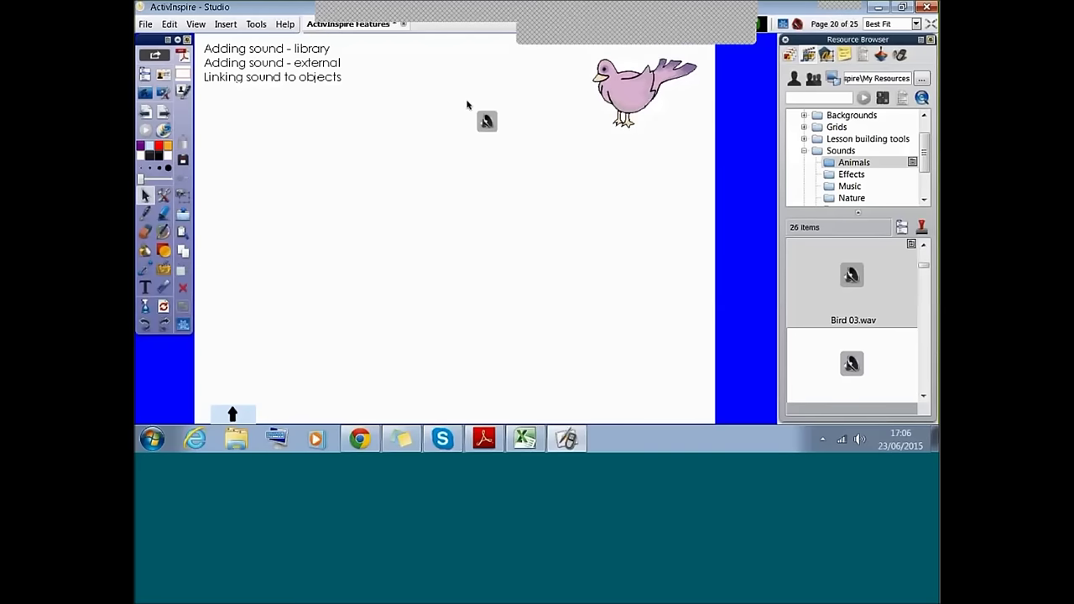
{"action": "left_click_drag", "start_coordinate": [467, 104], "coordinate": [604, 67]}
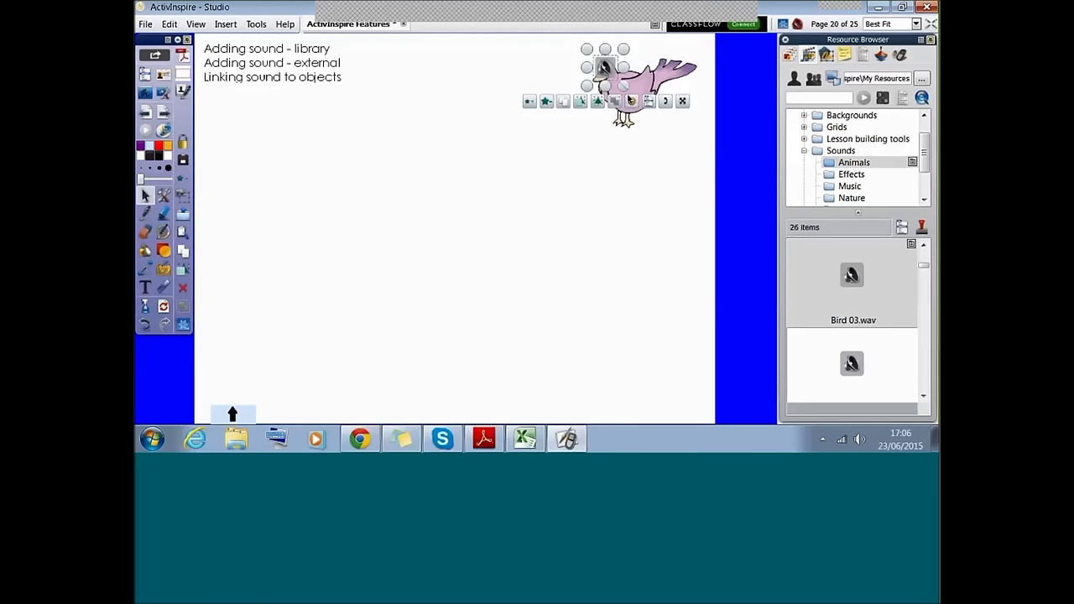
{"action": "left_click", "coordinate": [631, 100]}
{"action": "left_click_drag", "start_coordinate": [710, 64], "coordinate": [730, 65]}
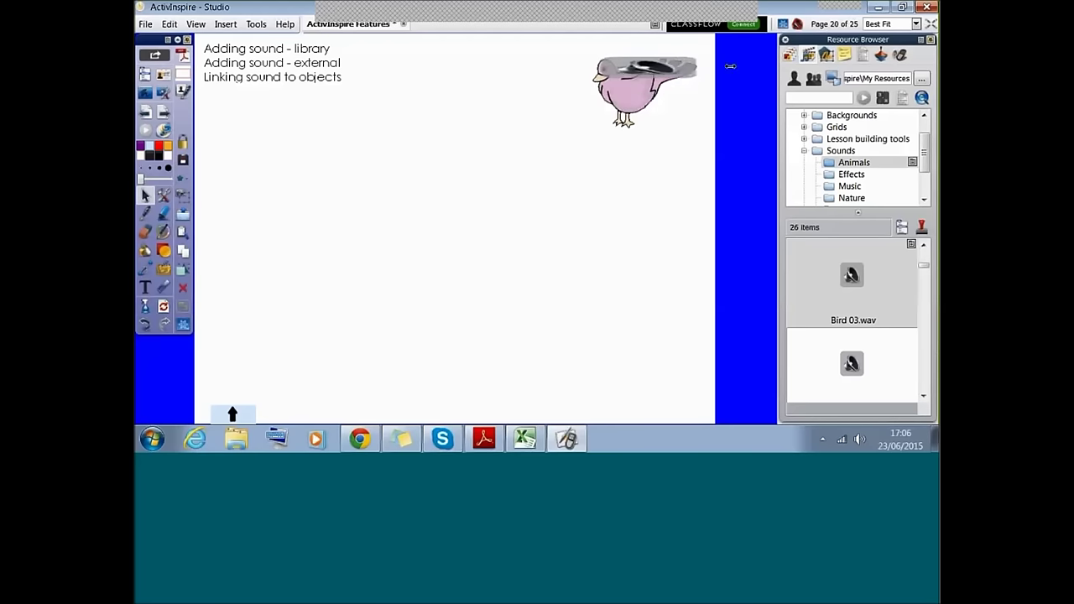
{"action": "left_click", "coordinate": [651, 87]}
{"action": "left_click_drag", "start_coordinate": [651, 88], "coordinate": [650, 128]}
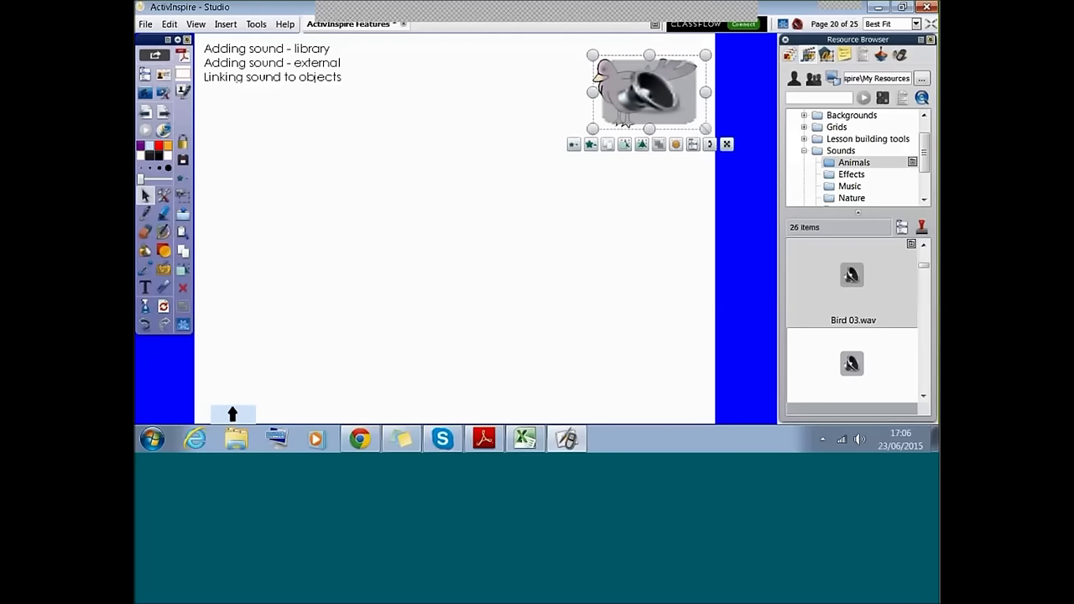
- Make the enlarged sound icon fully transparent and group it with the bird picture
{"action": "left_click", "coordinate": [590, 144]}
{"action": "left_click_drag", "start_coordinate": [674, 146], "coordinate": [594, 149]}
{"action": "left_click", "coordinate": [593, 149]}
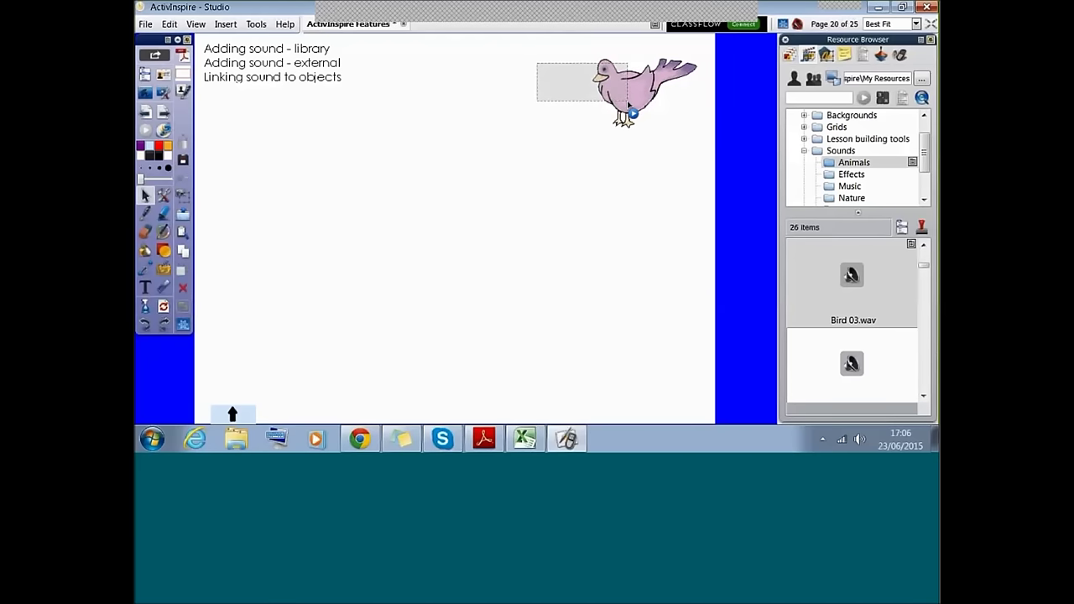
{"action": "left_click", "coordinate": [628, 104]}
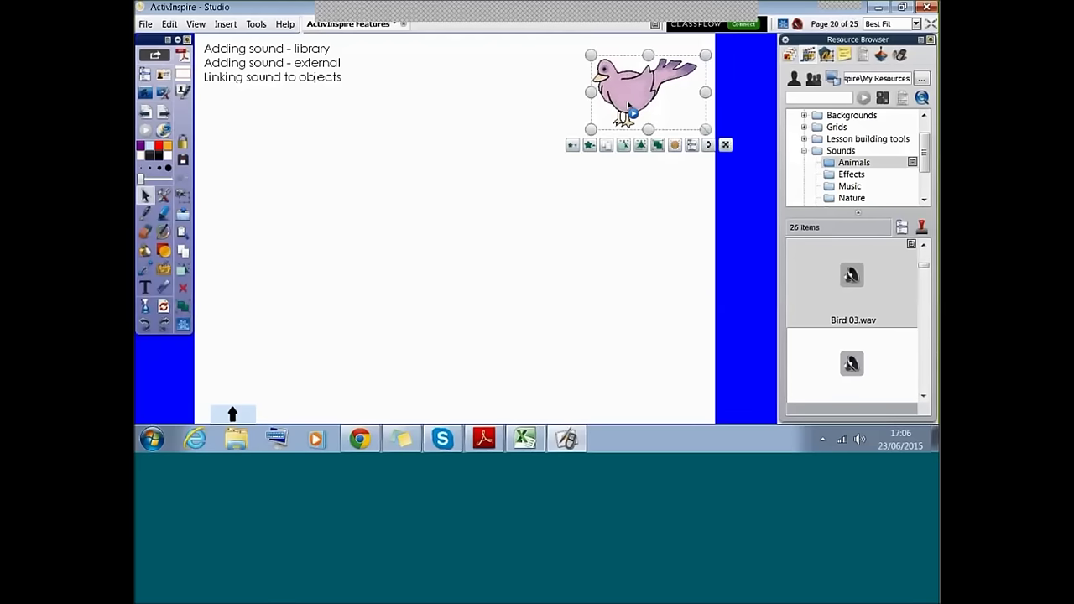
{"action": "left_click", "coordinate": [649, 200]}
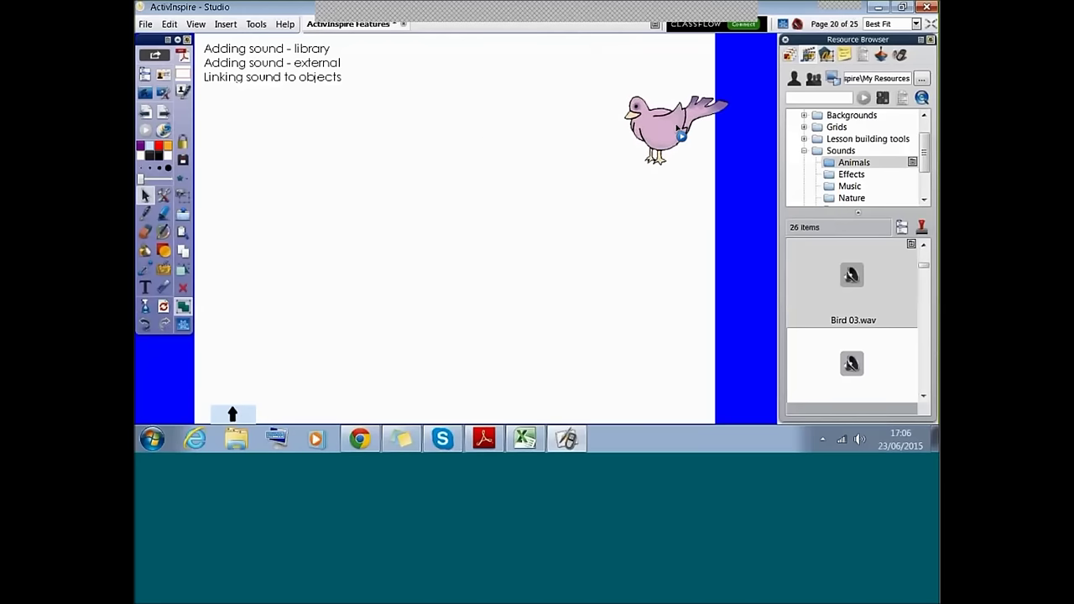
- Test the grouped bird's sound, close the controller and review the pull-up note on Track 1 and Track 2 audio files
{"action": "left_click", "coordinate": [609, 105]}
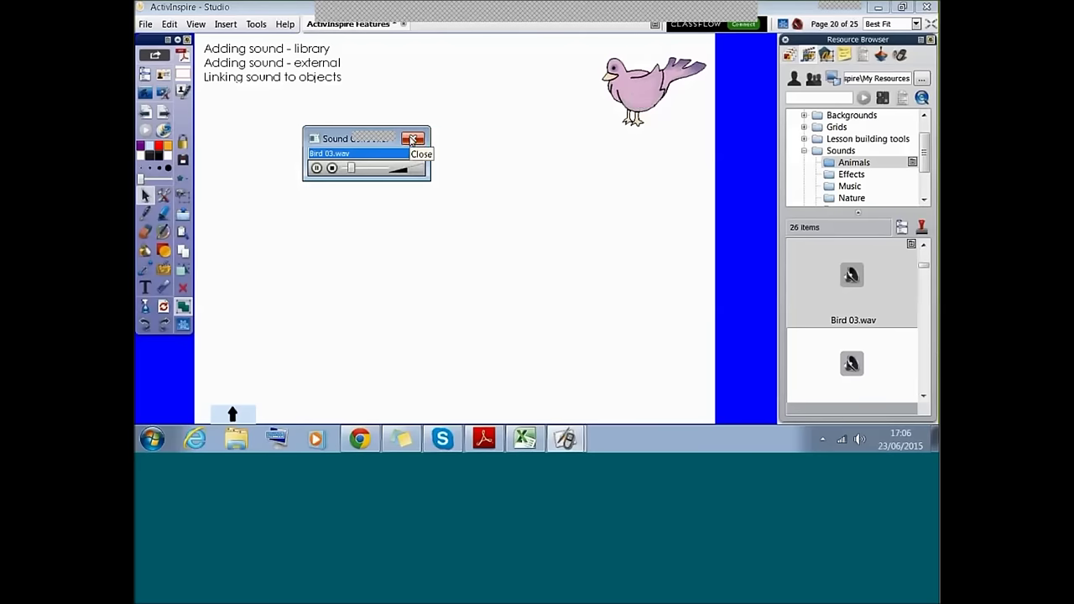
{"action": "left_click", "coordinate": [412, 138]}
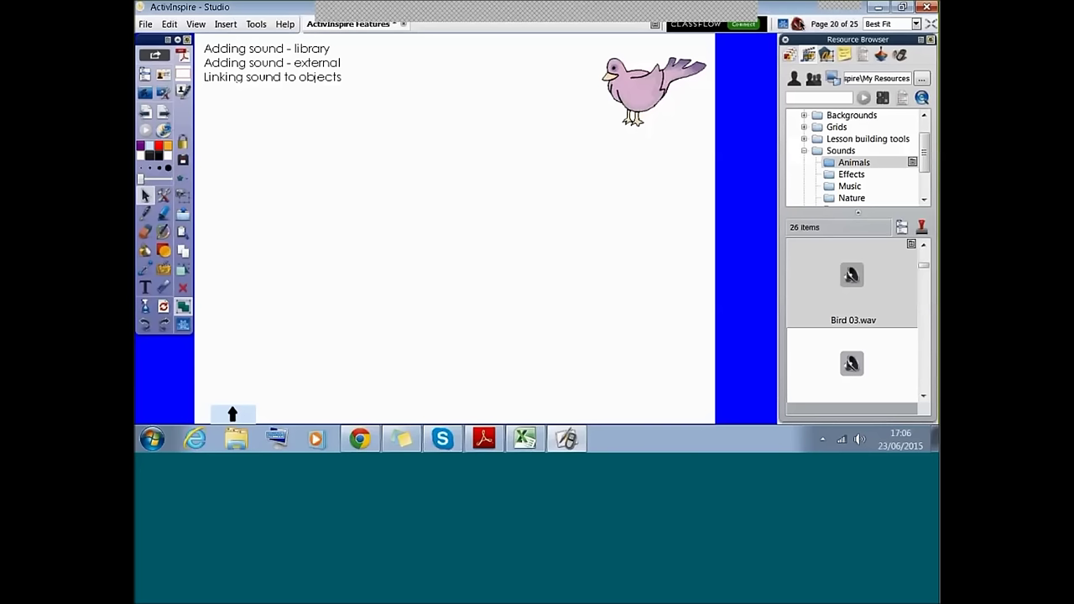
{"action": "left_click", "coordinate": [797, 23]}
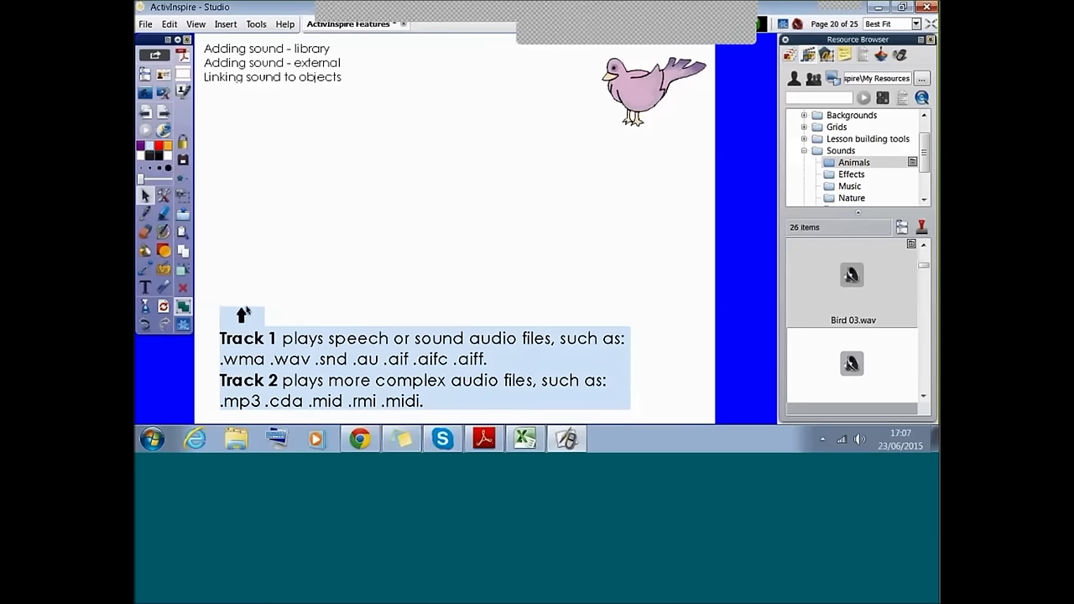
{"action": "left_click_drag", "start_coordinate": [242, 316], "coordinate": [234, 413]}
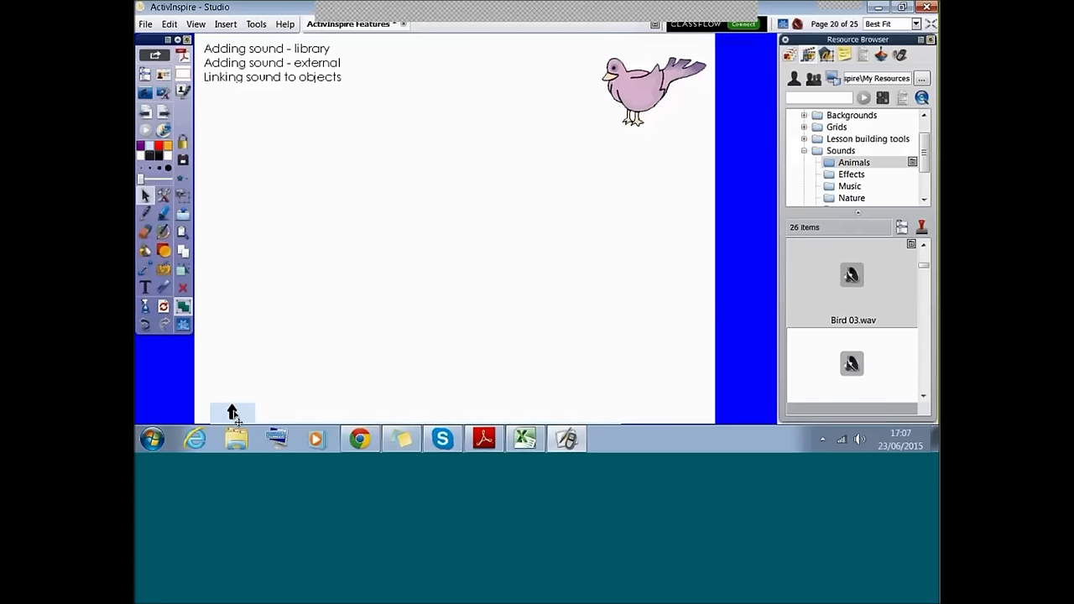
- Insert the media file Maid with the Flaxen Hair from the Sample Music folder onto the page
{"action": "left_click", "coordinate": [225, 24]}
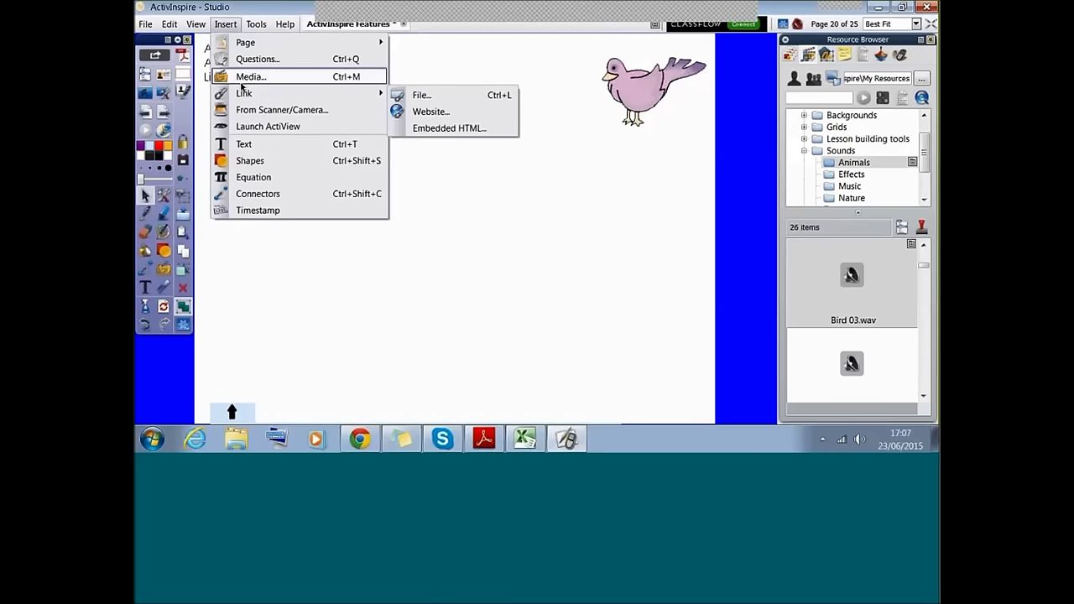
{"action": "left_click", "coordinate": [242, 77]}
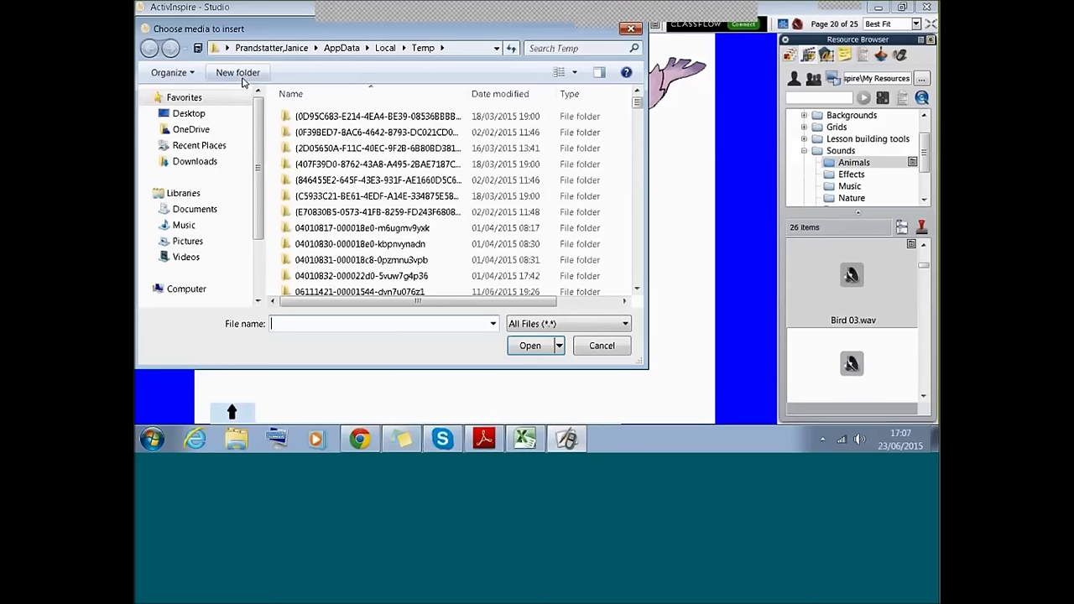
{"action": "left_click", "coordinate": [181, 226]}
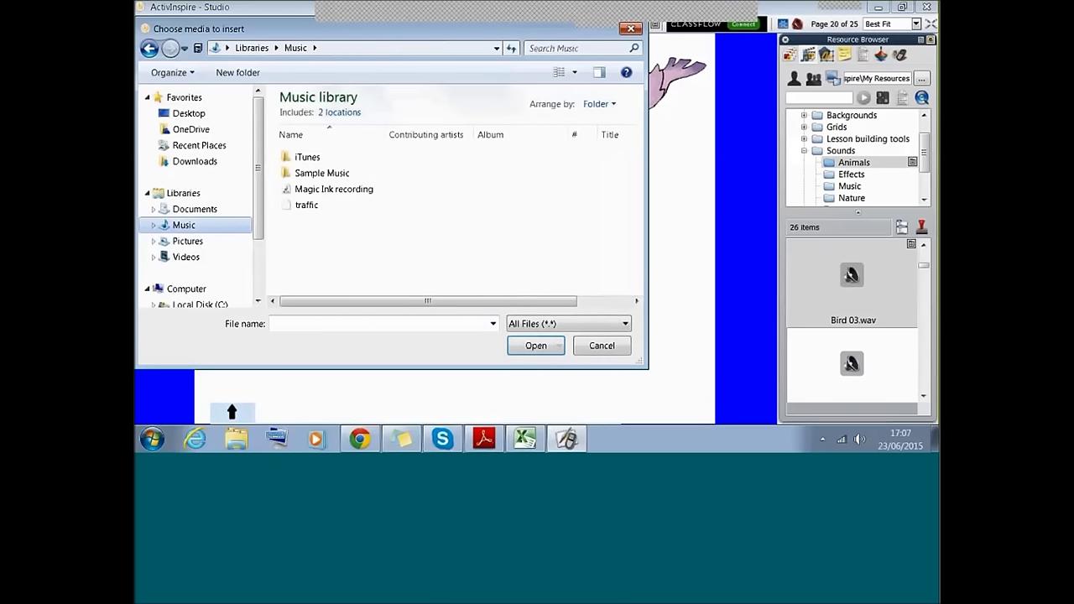
{"action": "double_click", "coordinate": [306, 173]}
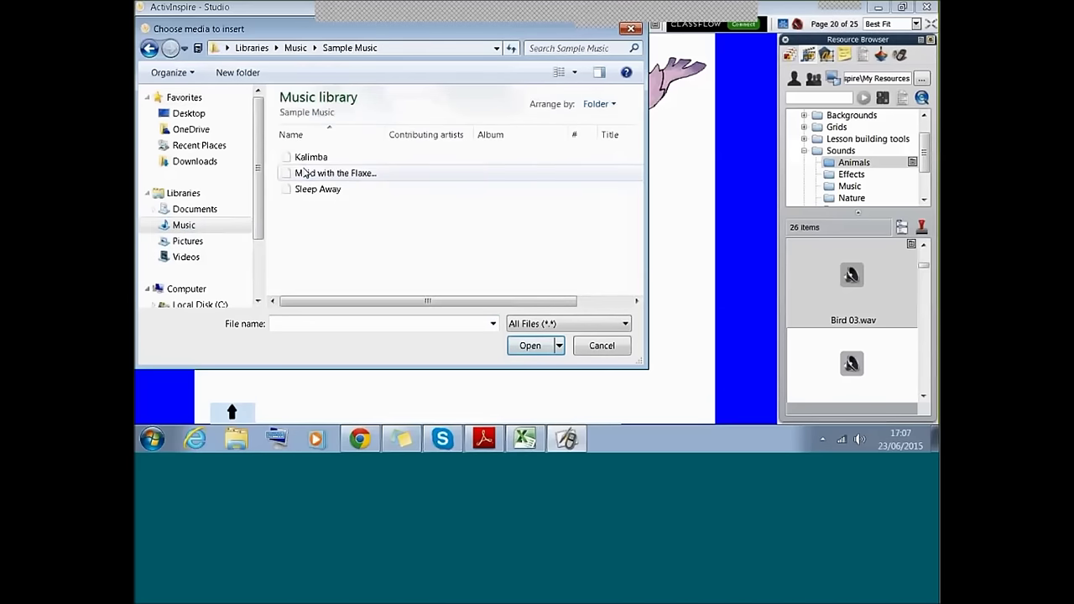
{"action": "left_click", "coordinate": [306, 174]}
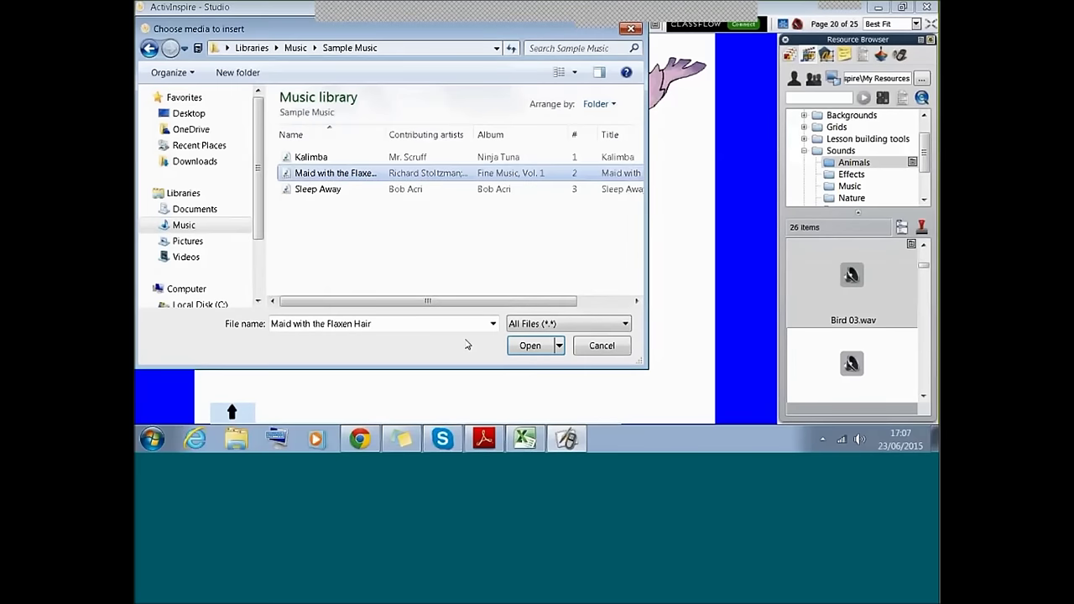
{"action": "left_click", "coordinate": [528, 346]}
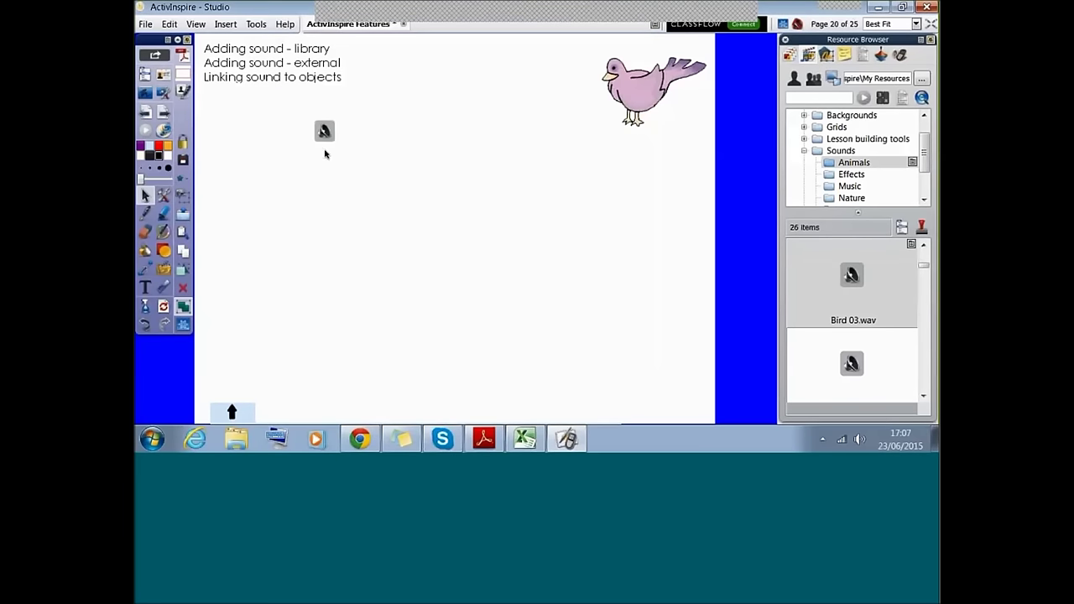
- Play the inserted music, shift its sound controller down the page and play the bird's sound alongside it
{"action": "mouse_move", "coordinate": [323, 132]}
{"action": "left_click", "coordinate": [323, 132]}
{"action": "left_click_drag", "start_coordinate": [465, 141], "coordinate": [405, 242]}
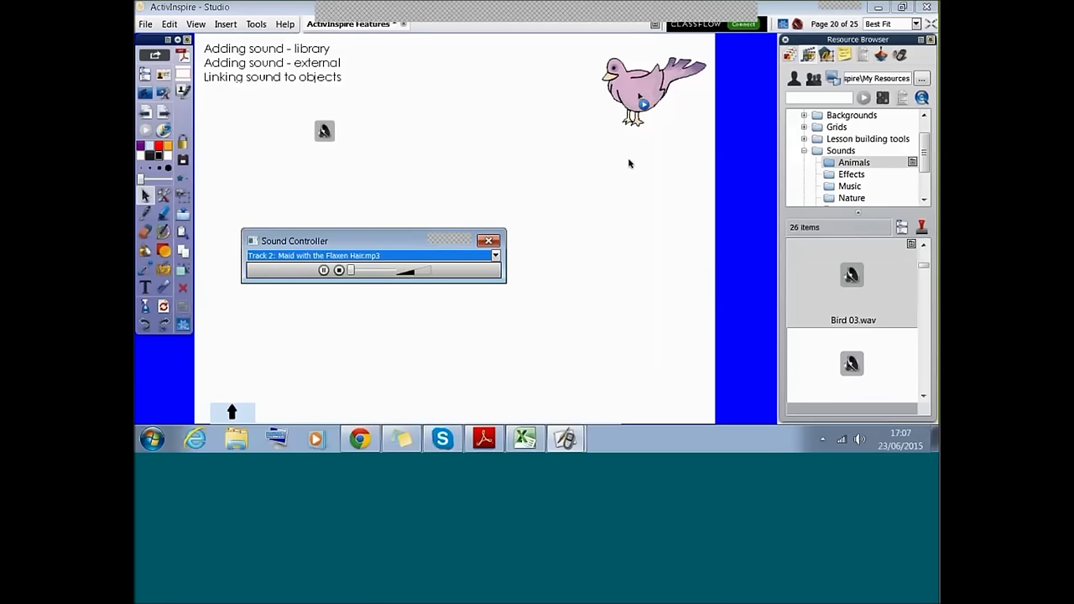
{"action": "left_click", "coordinate": [644, 103]}
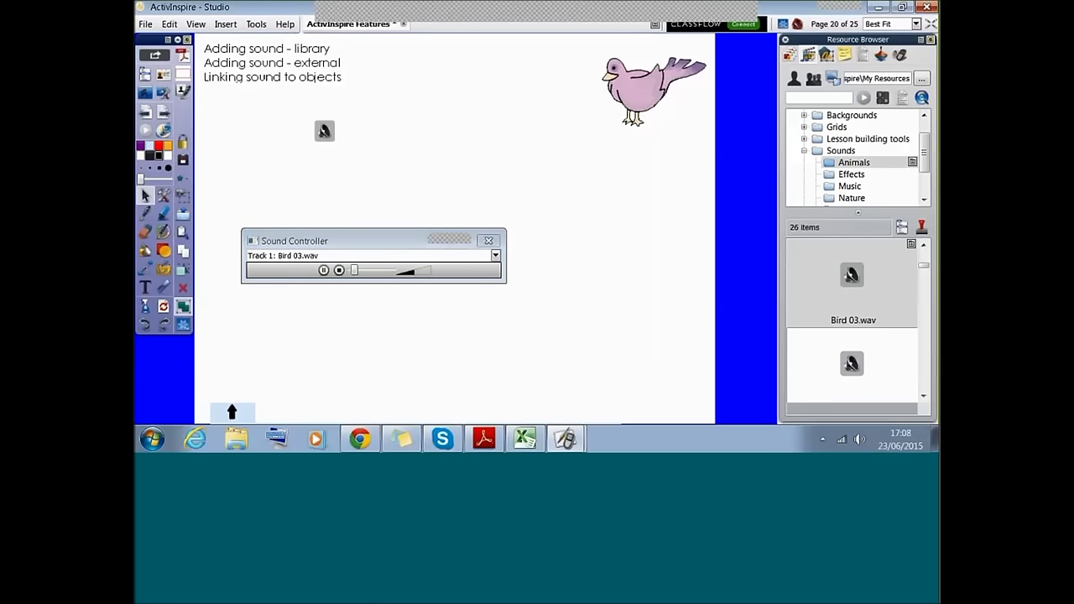
- Switch the sound controller to Track 2 and back to Track 1, play Bird 03.wav and close the controller
{"action": "left_click", "coordinate": [496, 255]}
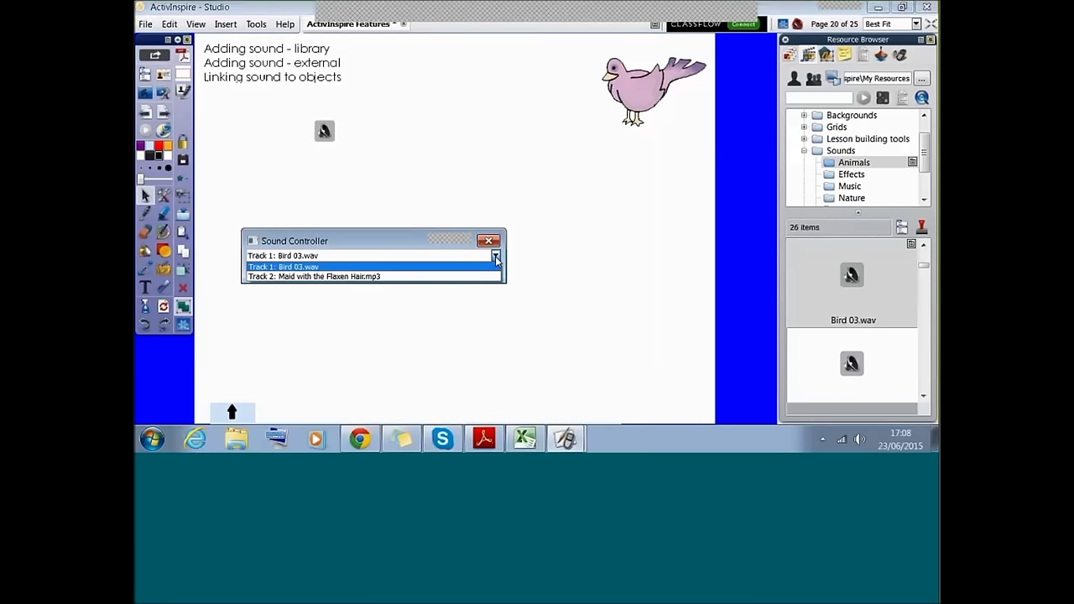
{"action": "left_click", "coordinate": [445, 277]}
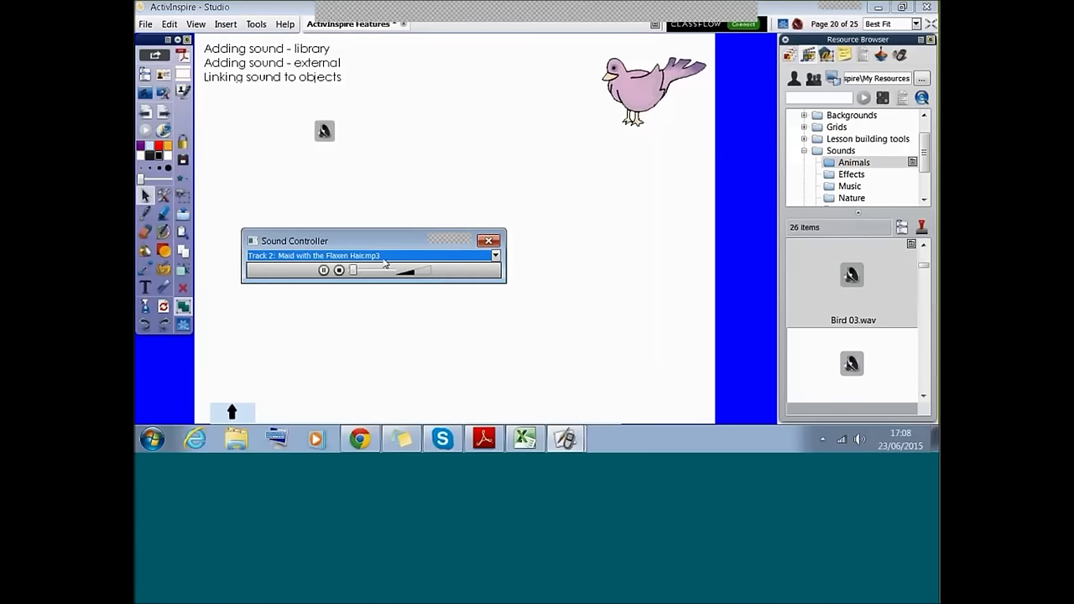
{"action": "left_click", "coordinate": [496, 256]}
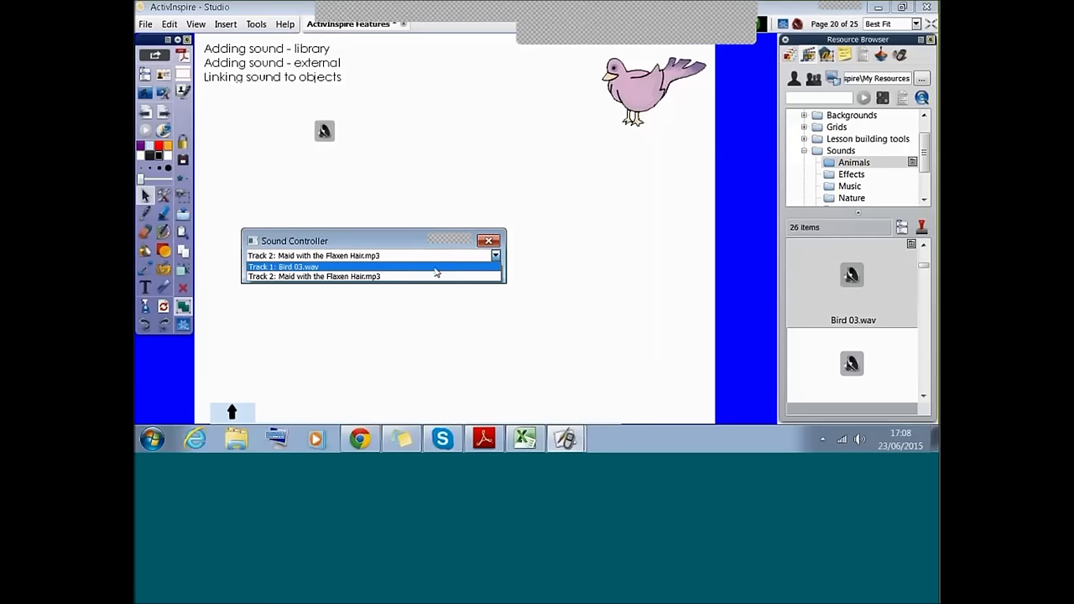
{"action": "left_click", "coordinate": [435, 267]}
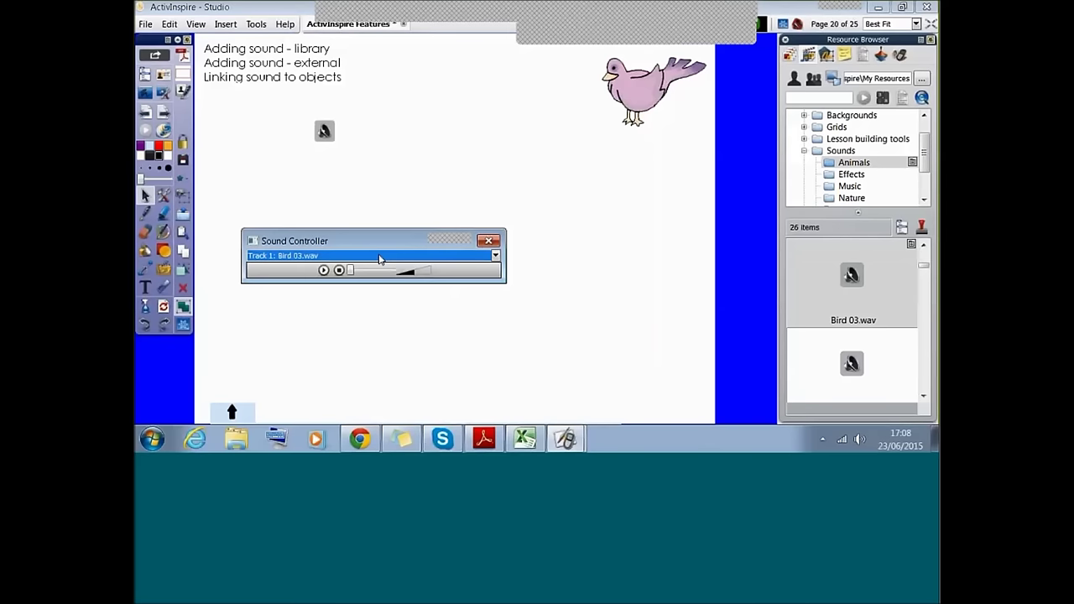
{"action": "left_click", "coordinate": [324, 271]}
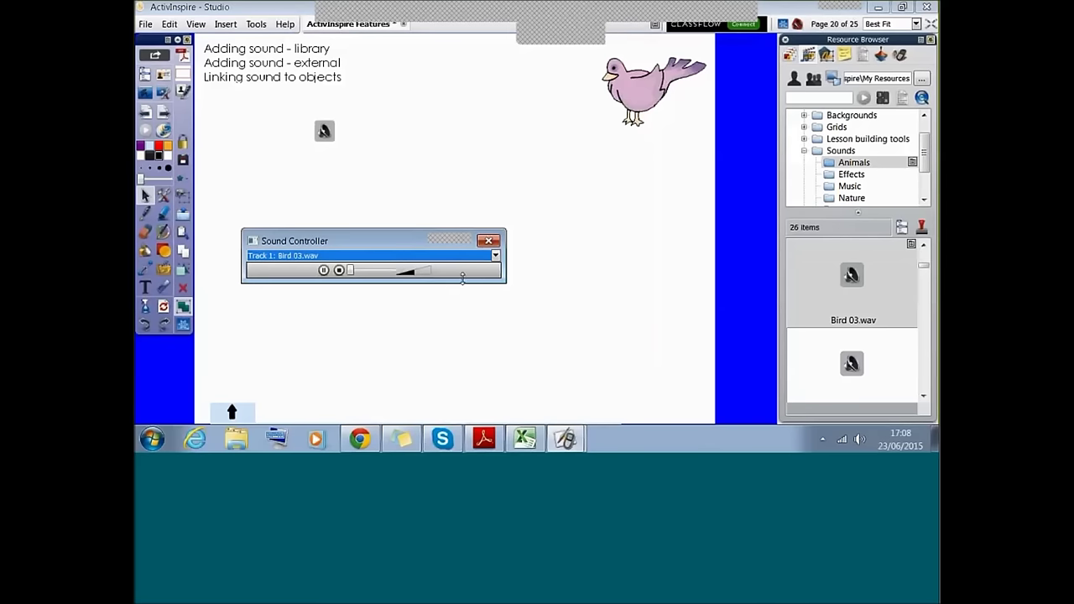
{"action": "left_click", "coordinate": [488, 242]}
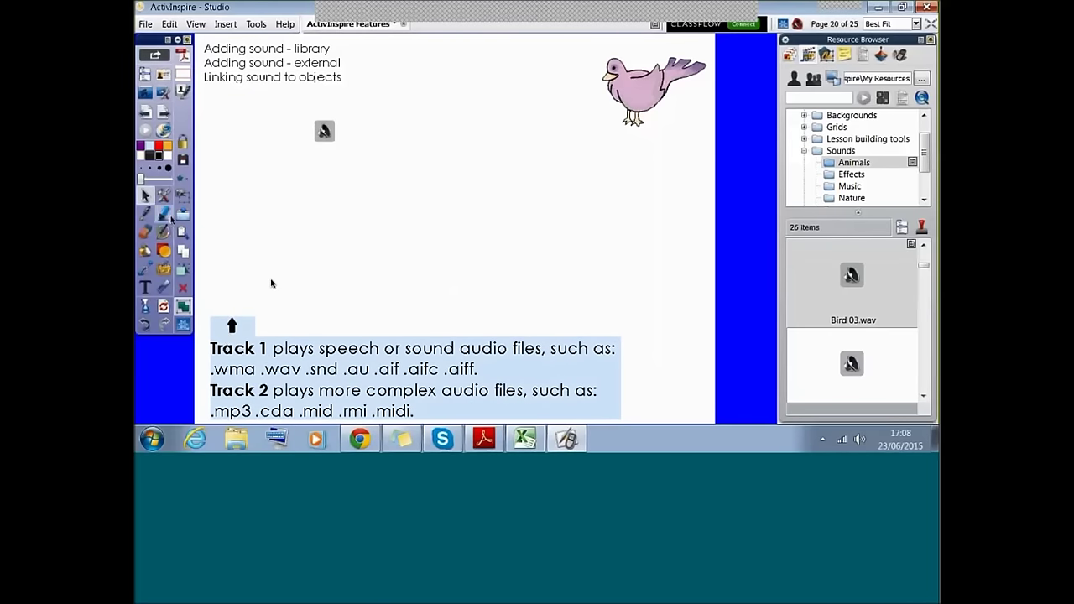
- Go to page 21 with the bat drawing and make a short recording with the Sound Recorder, leaving it unsaved
{"action": "left_click", "coordinate": [165, 118]}
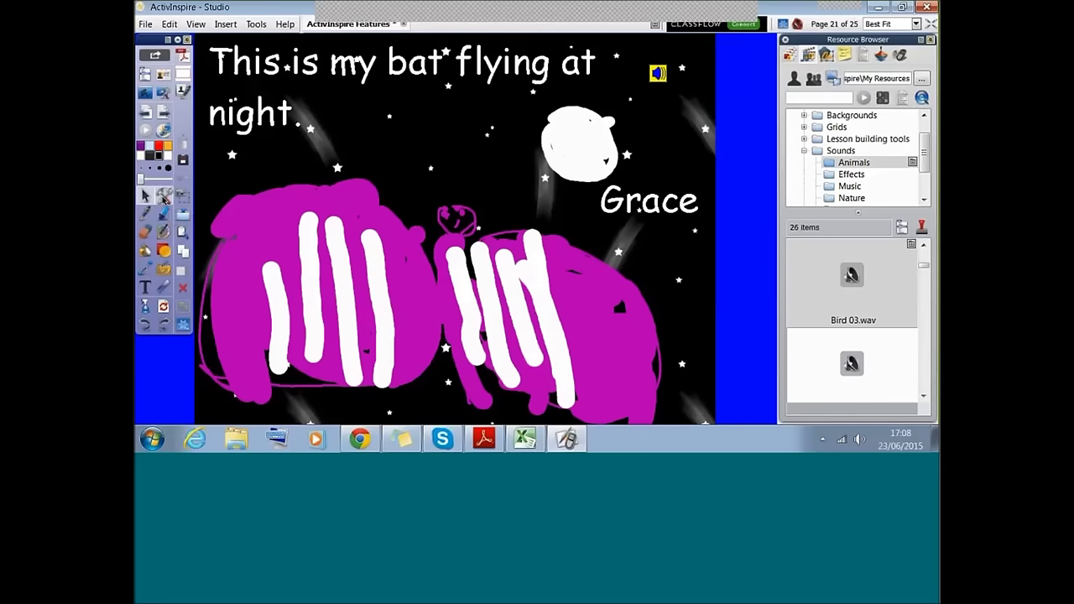
{"action": "left_click", "coordinate": [164, 196]}
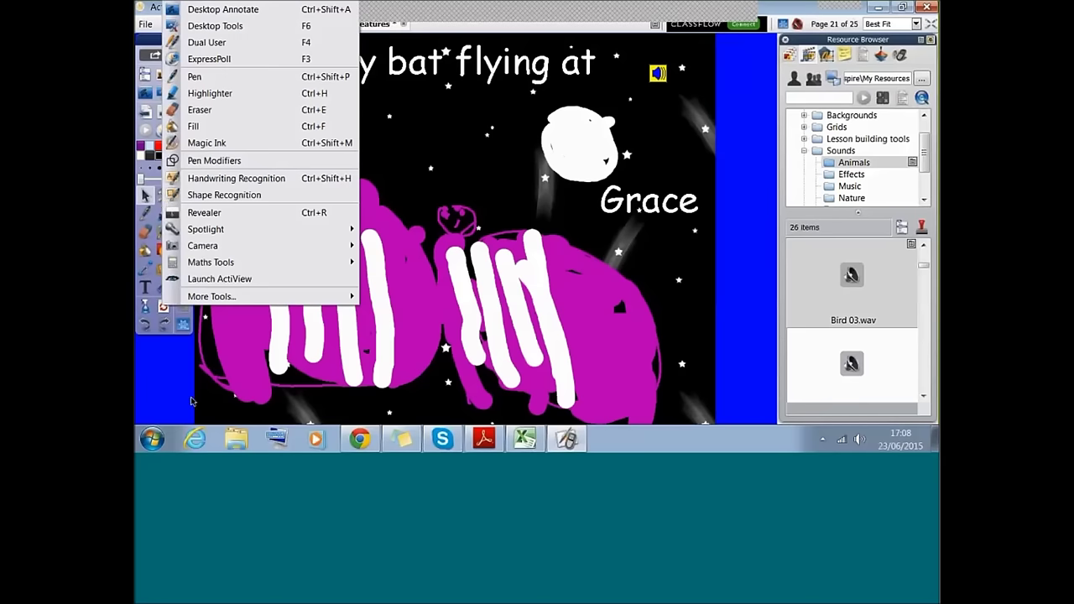
{"action": "left_click", "coordinate": [221, 299]}
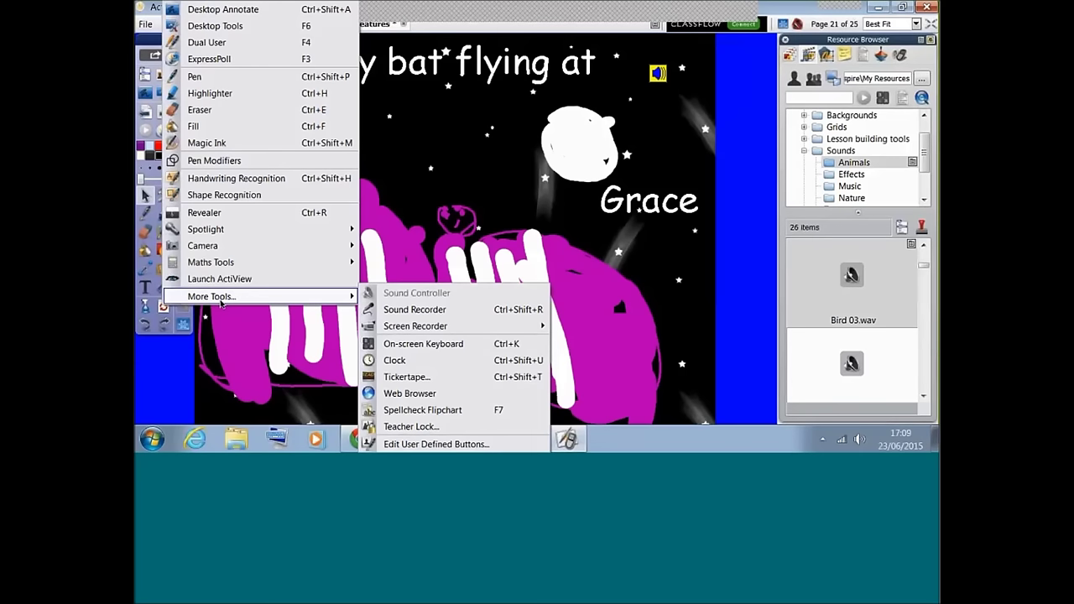
{"action": "left_click", "coordinate": [389, 311]}
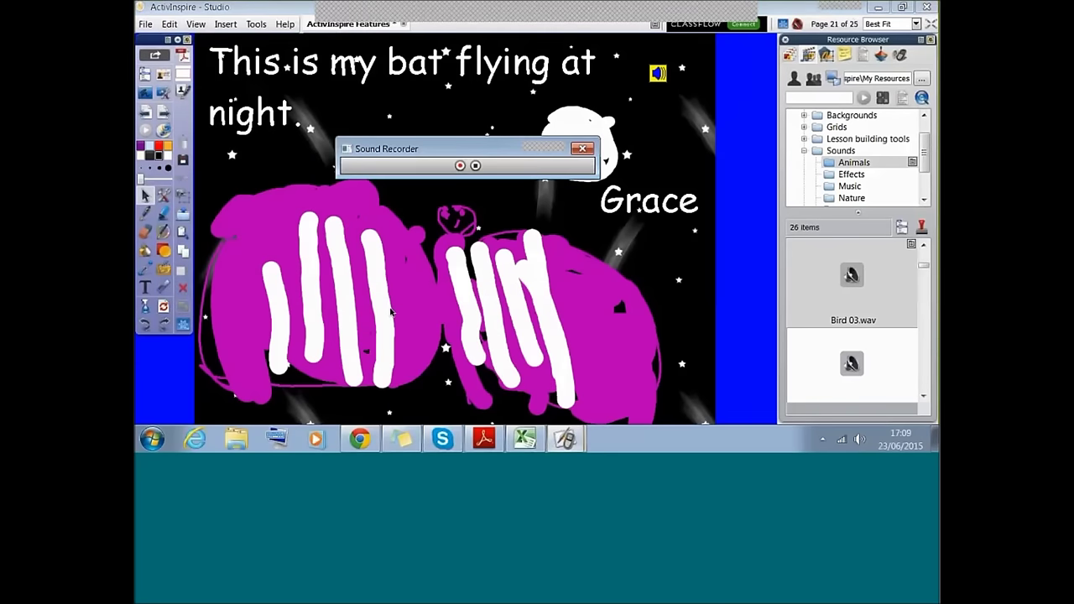
{"action": "left_click", "coordinate": [393, 99]}
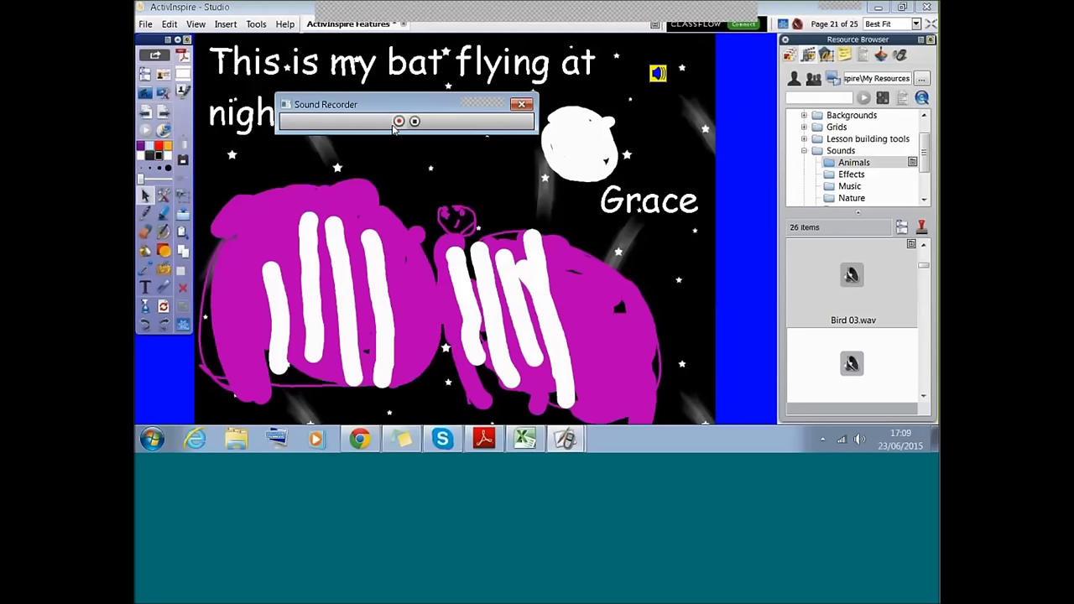
{"action": "left_click", "coordinate": [398, 121]}
{"action": "left_click", "coordinate": [414, 121]}
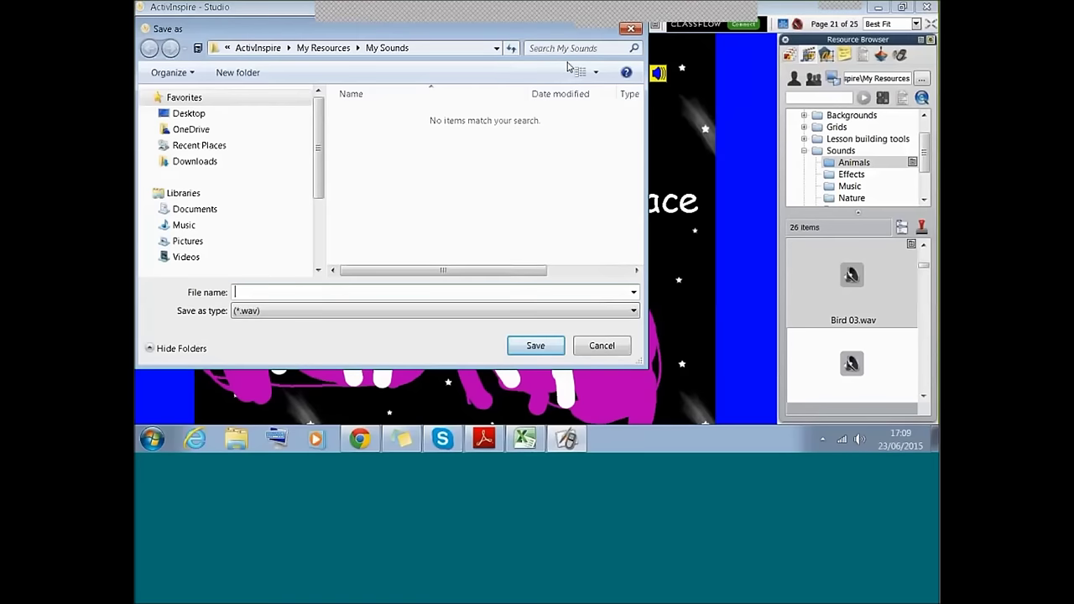
{"action": "left_click", "coordinate": [631, 31]}
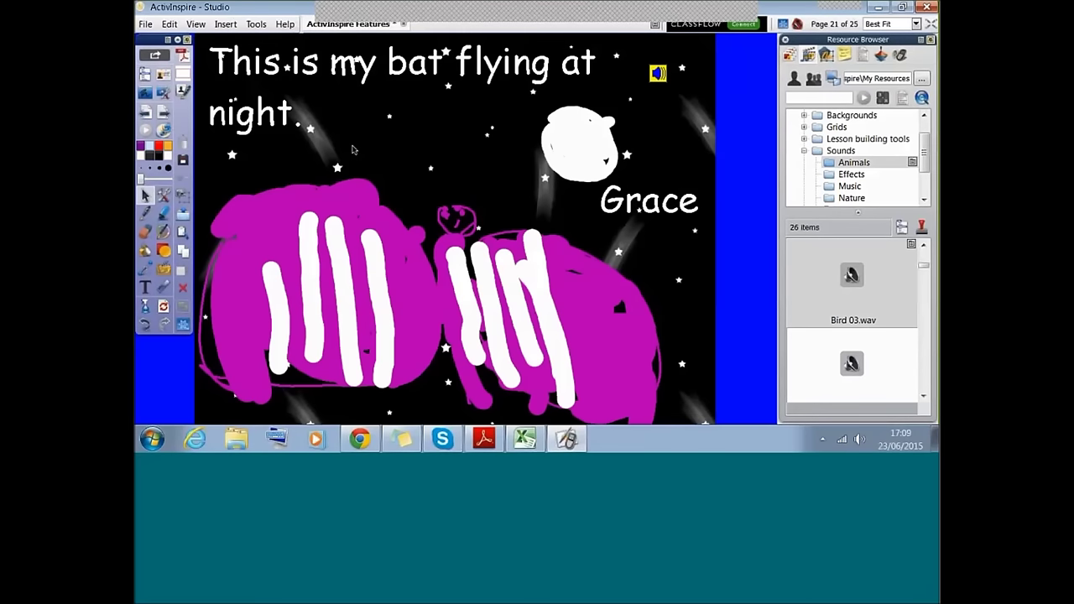
- Play the sound attached to the yellow speaker icon on the bat page
{"action": "left_click", "coordinate": [660, 78]}
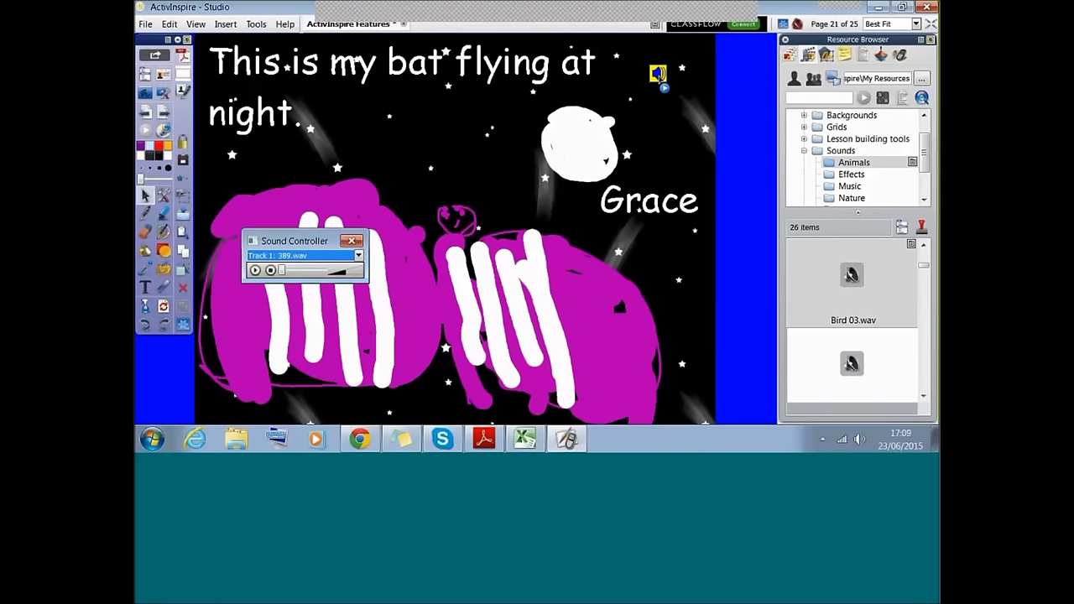
- Turn the sound controller's volume up to maximum and stop the playback of the bat page's sound
{"action": "left_click", "coordinate": [362, 272]}
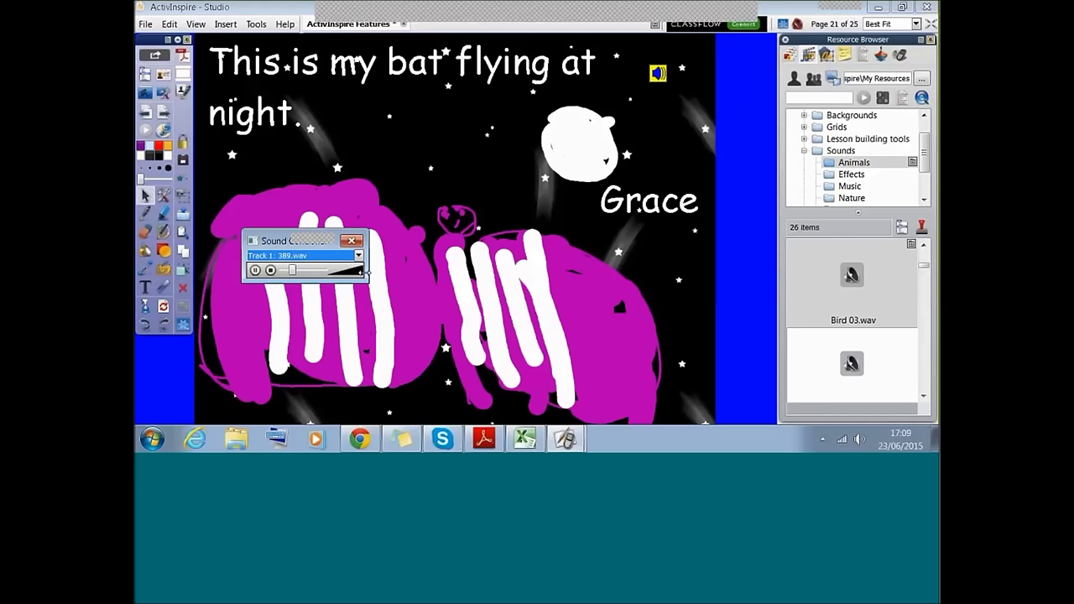
{"action": "left_click", "coordinate": [270, 270]}
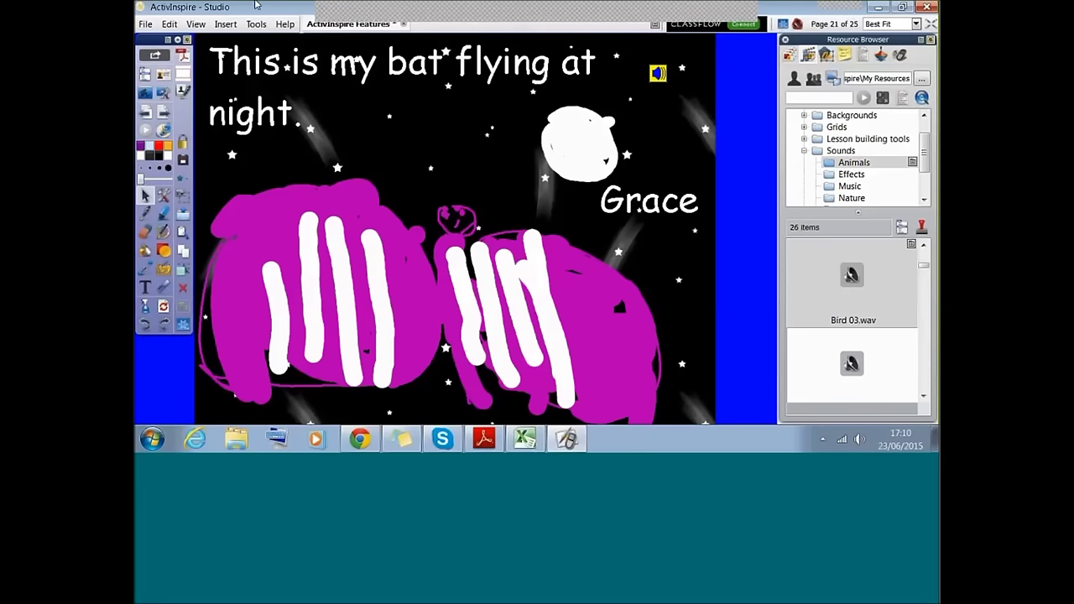
- Choose Both for Sound recording in the Authoring profile's Recordings settings and finish editing the profile
{"action": "left_click", "coordinate": [145, 24]}
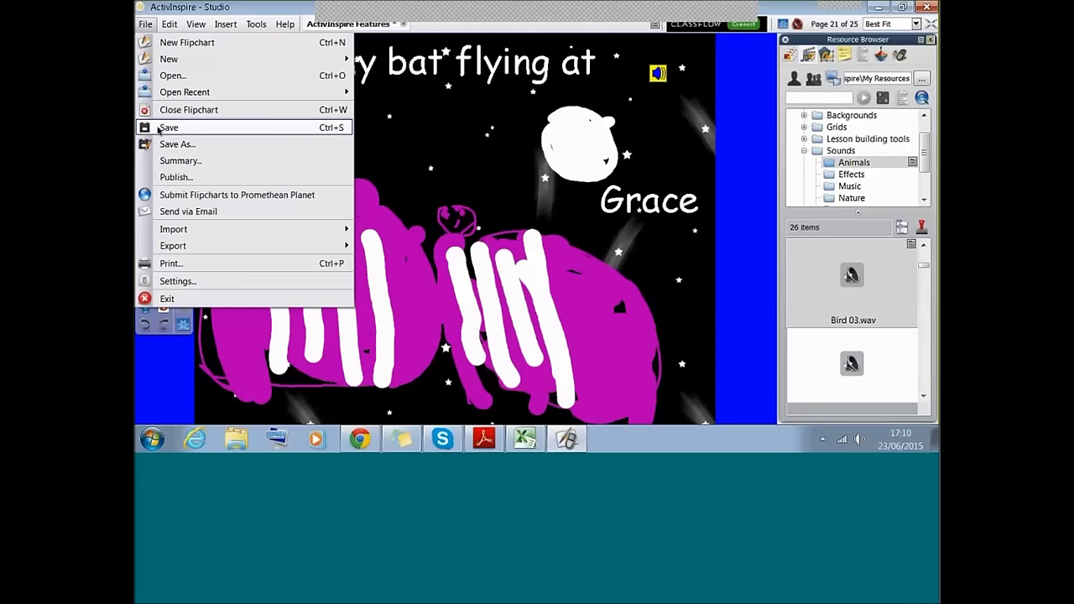
{"action": "left_click", "coordinate": [172, 282]}
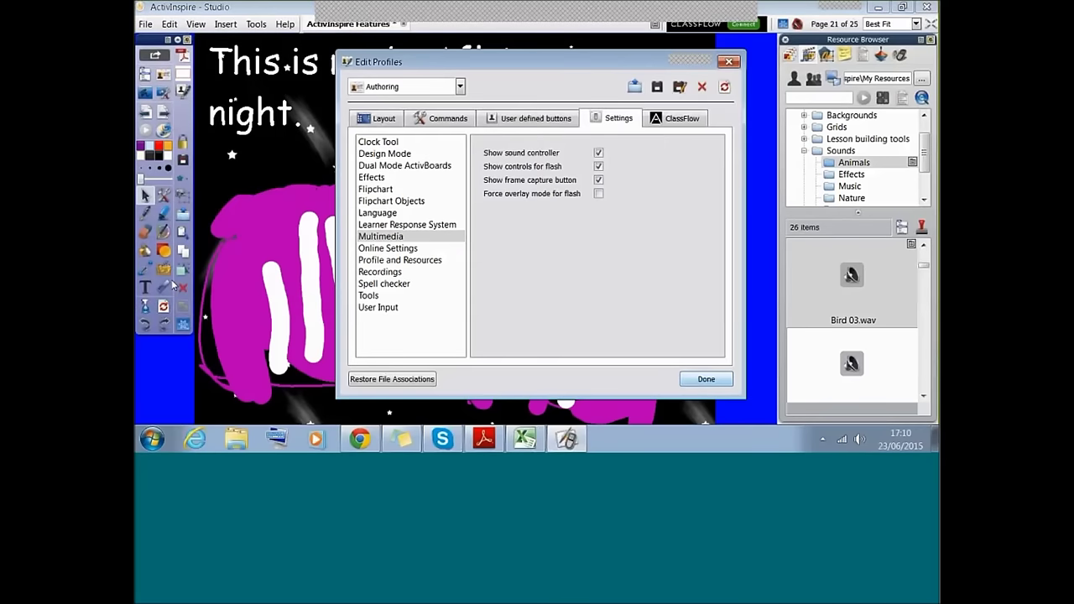
{"action": "left_click", "coordinate": [382, 273]}
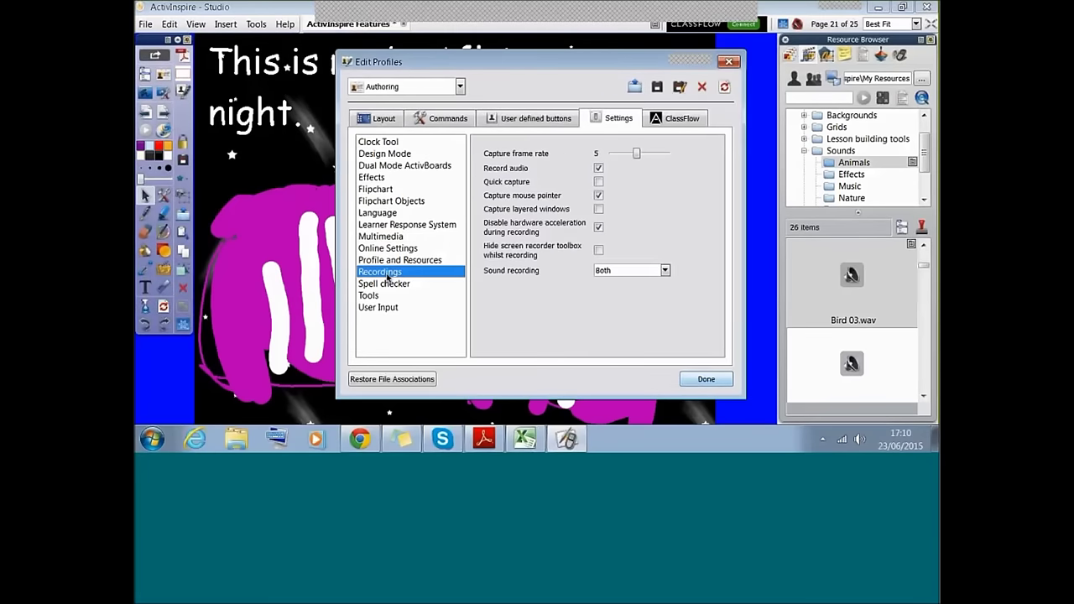
{"action": "left_click", "coordinate": [664, 271]}
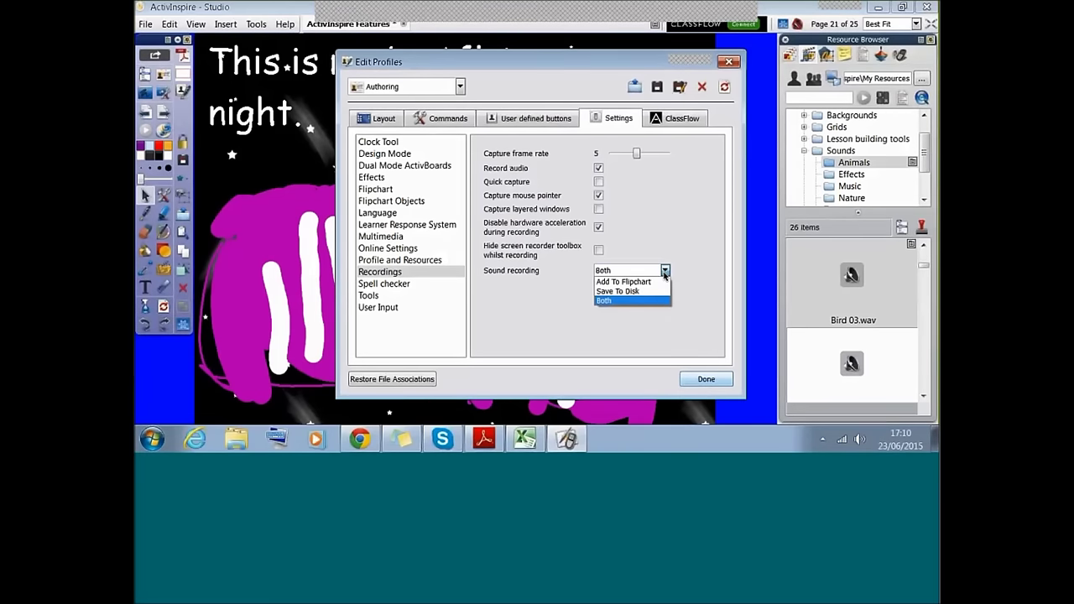
{"action": "left_click", "coordinate": [607, 302]}
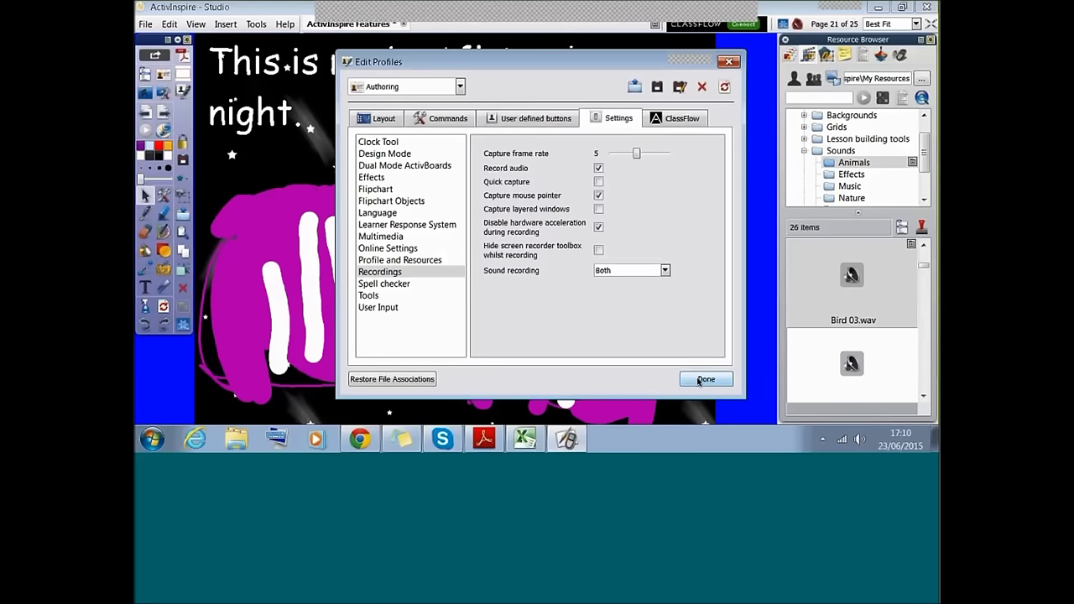
{"action": "key", "text": "Return"}
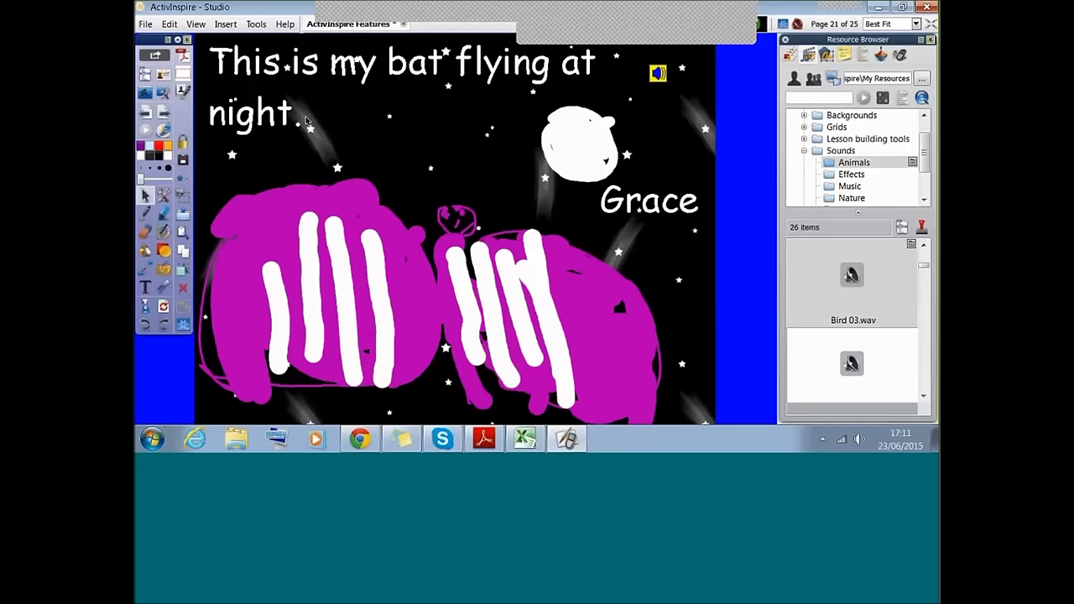
- Go to page 22 with the commentary video and look through the additional tools for the recording options
{"action": "left_click", "coordinate": [165, 113]}
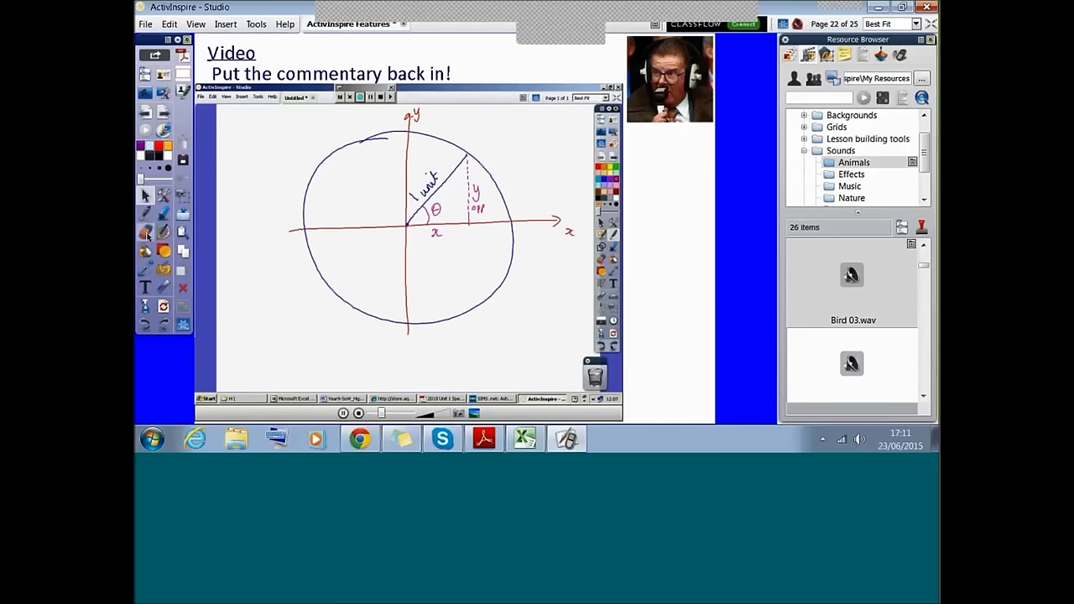
{"action": "left_click", "coordinate": [165, 200]}
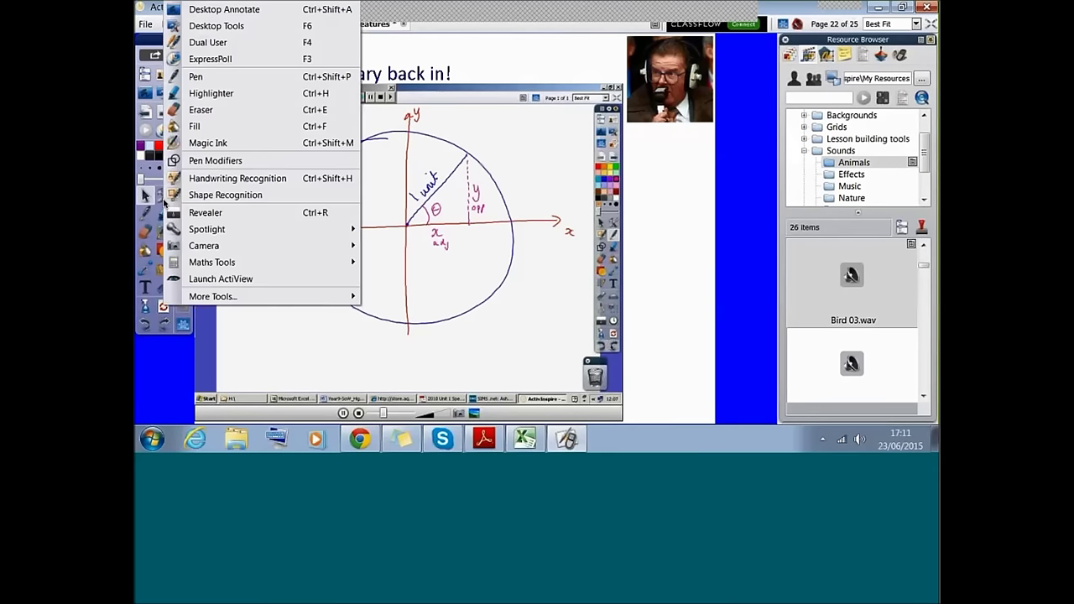
{"action": "mouse_move", "coordinate": [306, 296]}
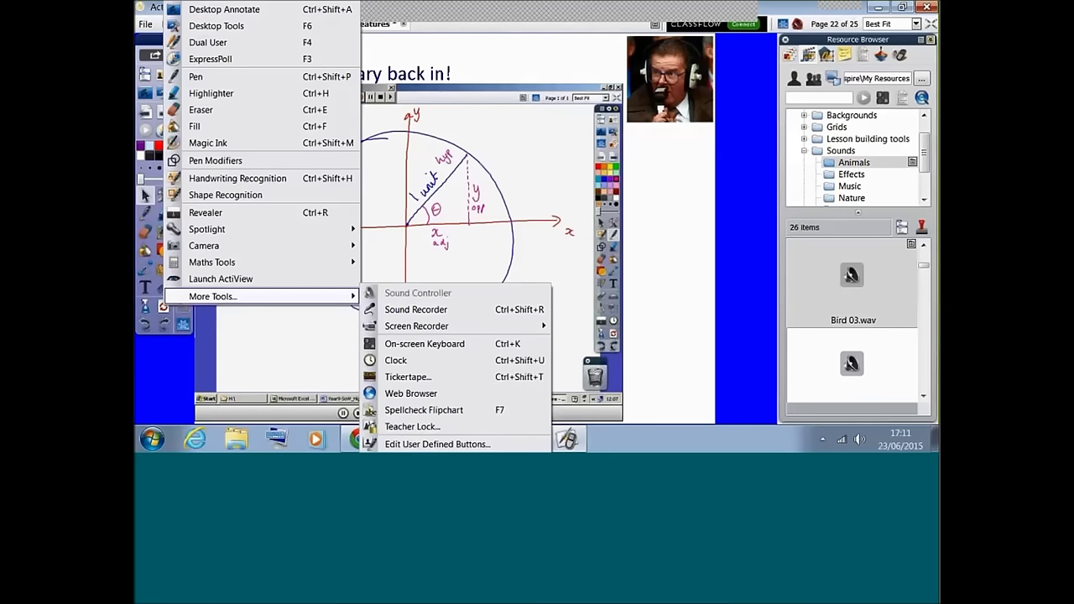
{"action": "left_click", "coordinate": [648, 256]}
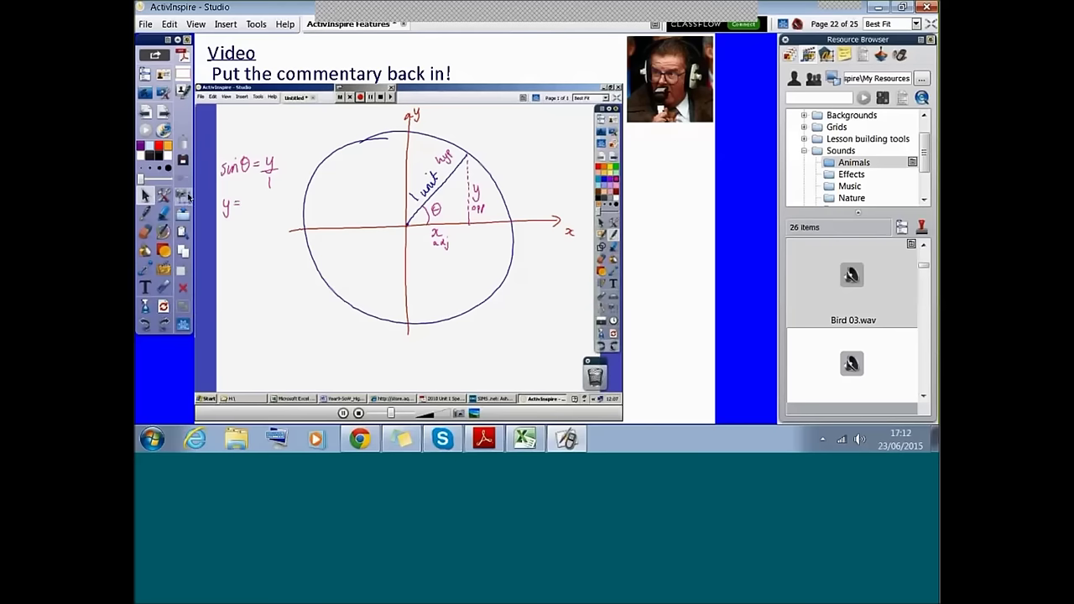
- Go to page 23, open the Fullscreen Recorder and shift its control bar slightly on the page
{"action": "left_click", "coordinate": [163, 115]}
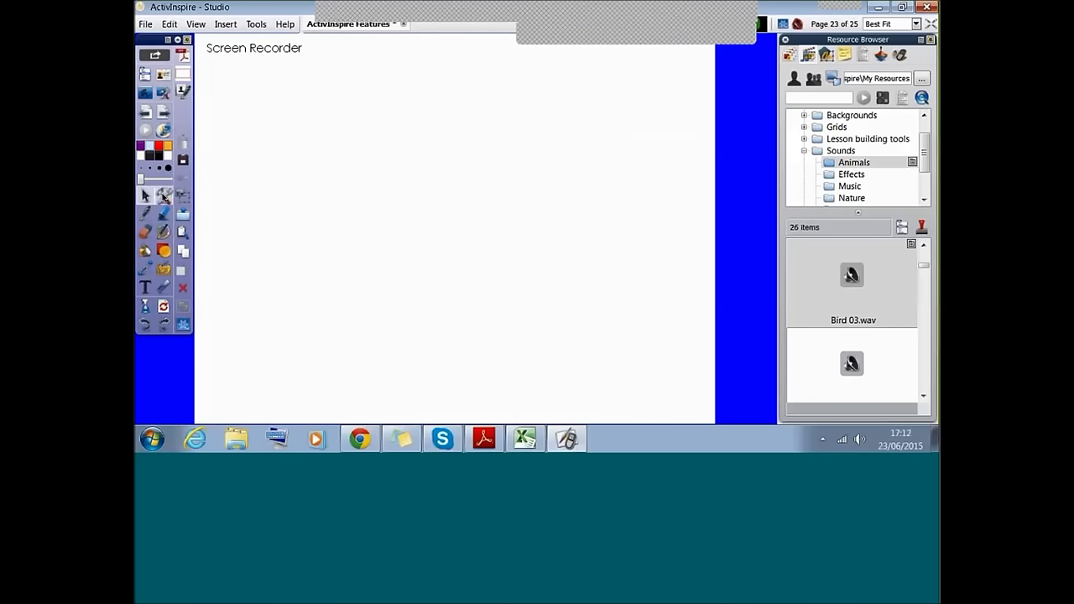
{"action": "left_click", "coordinate": [163, 195]}
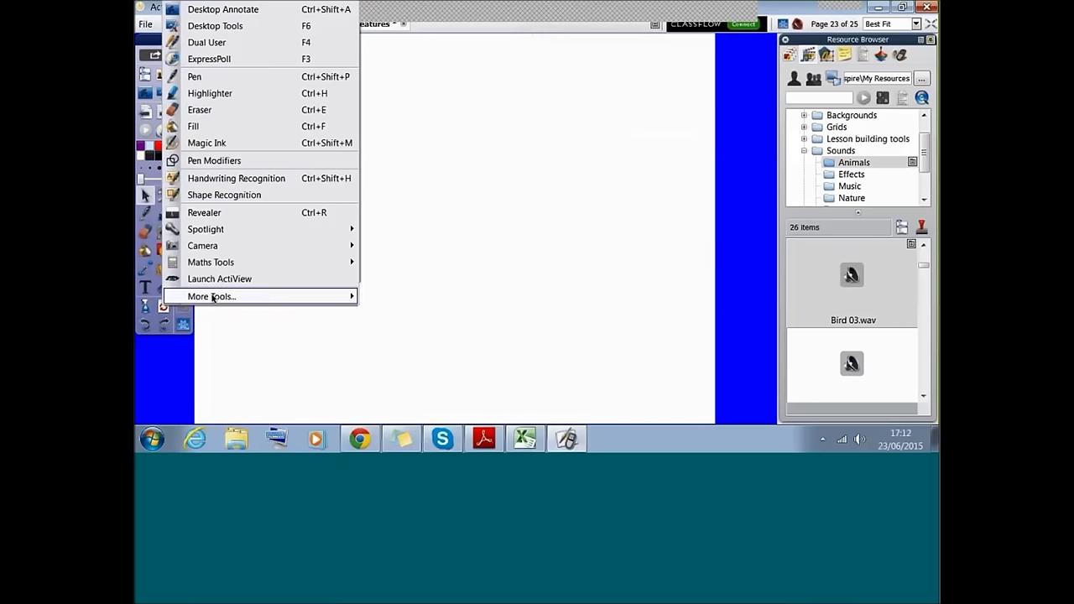
{"action": "mouse_move", "coordinate": [212, 297]}
{"action": "mouse_move", "coordinate": [400, 331]}
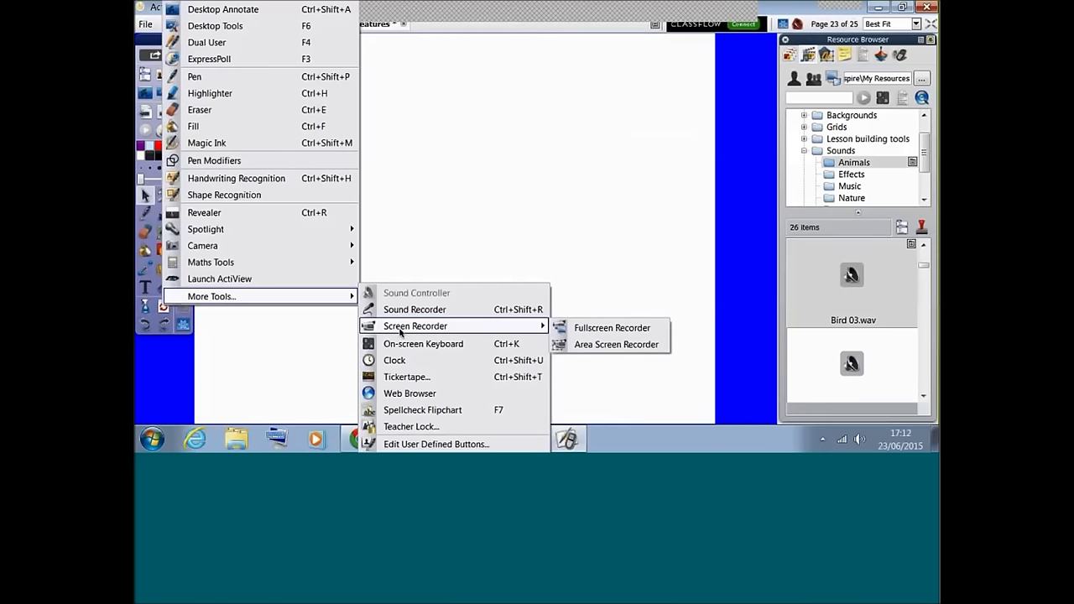
{"action": "left_click", "coordinate": [575, 328]}
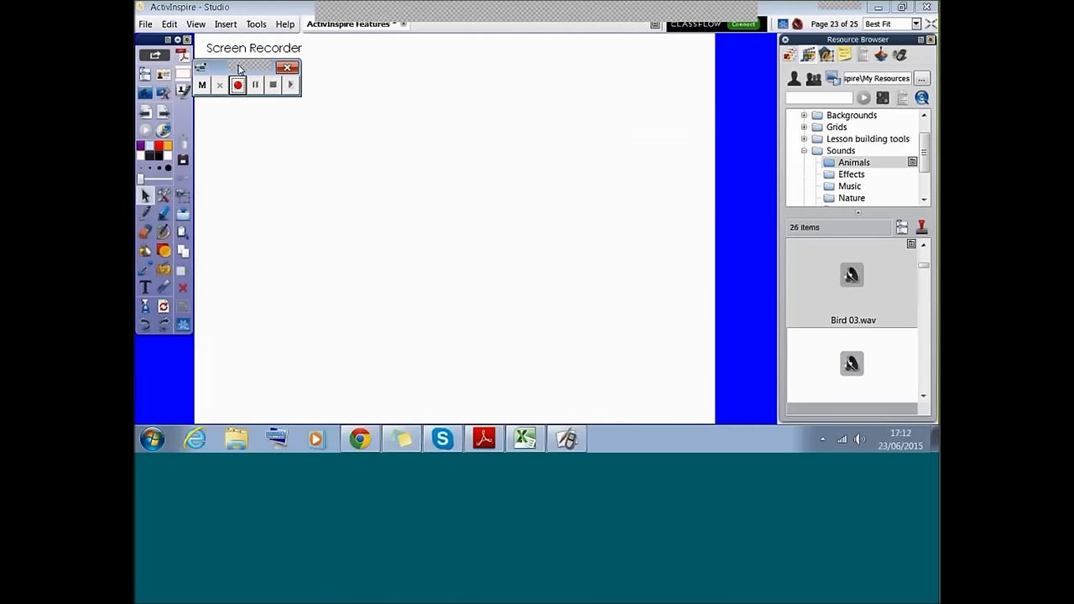
{"action": "left_click_drag", "start_coordinate": [240, 68], "coordinate": [255, 54]}
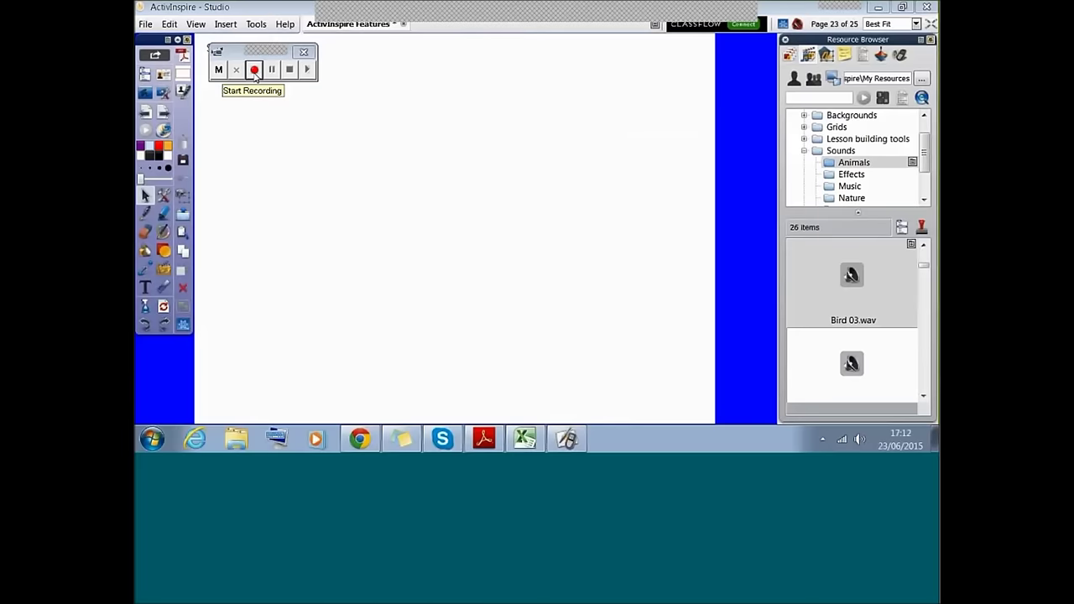
- Start a full-screen recording saved to the Desktop as an AVI file named rec
{"action": "left_click", "coordinate": [254, 70]}
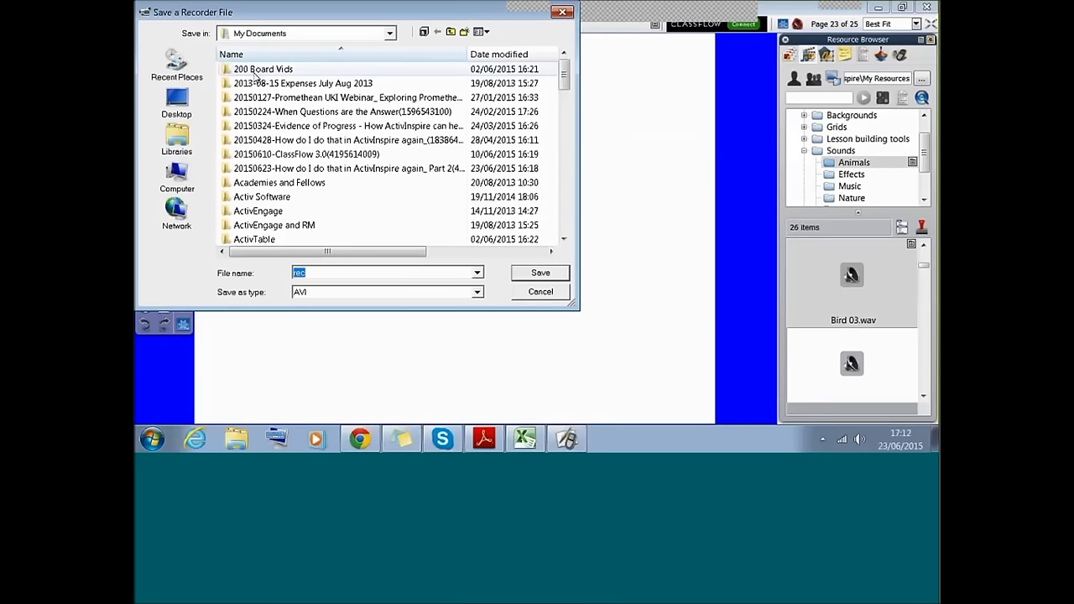
{"action": "left_click", "coordinate": [177, 113]}
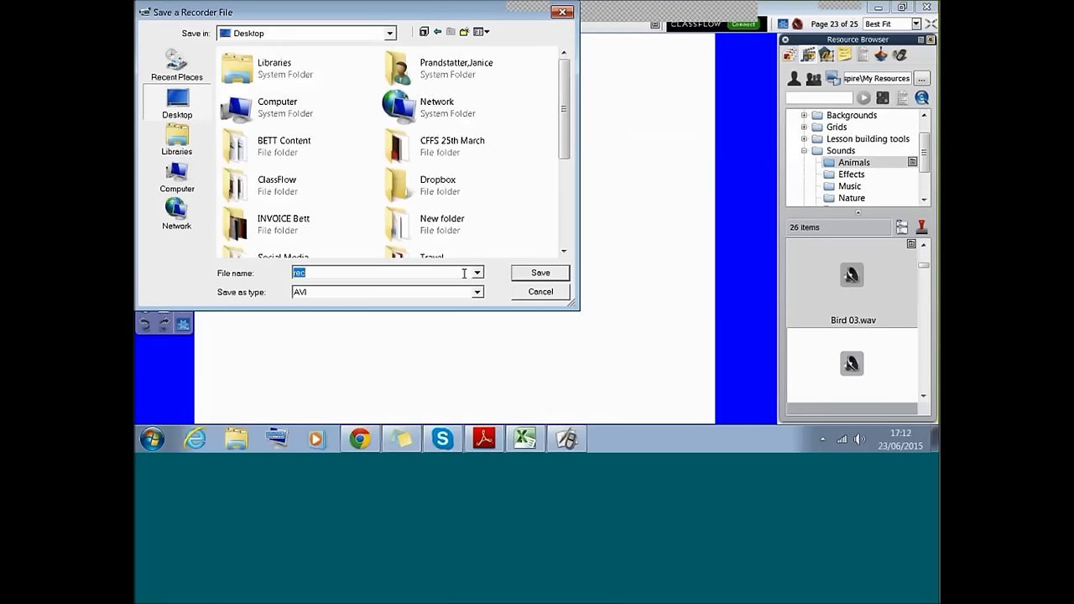
{"action": "left_click", "coordinate": [541, 272]}
{"action": "left_click", "coordinate": [581, 224]}
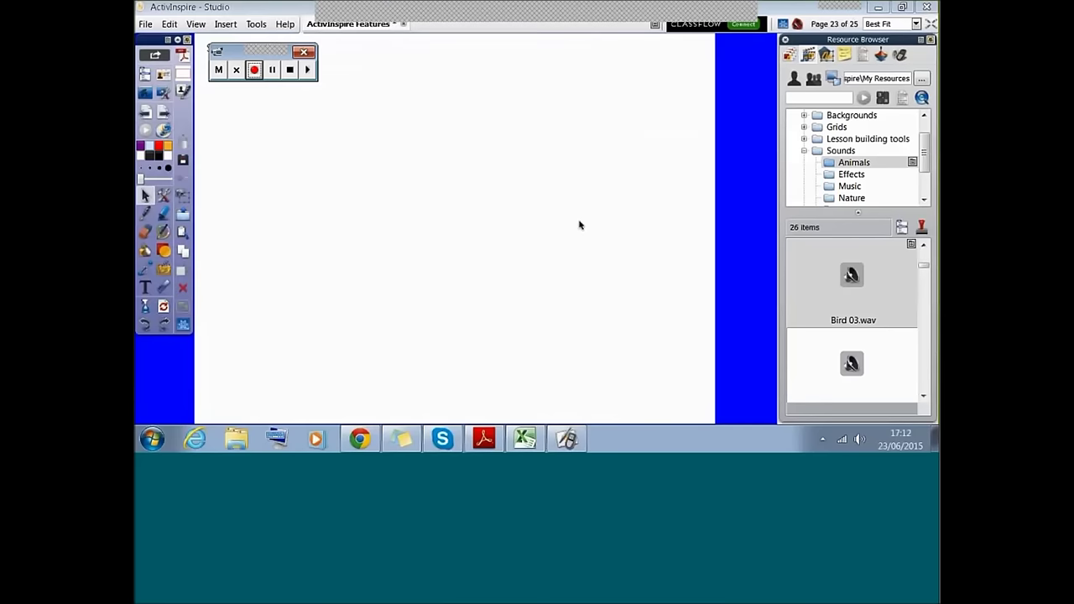
- Draw a large smiling face with eyes, nose, mouth and spiky hair in blue pen, and stop the screen recording
{"action": "left_click", "coordinate": [146, 213]}
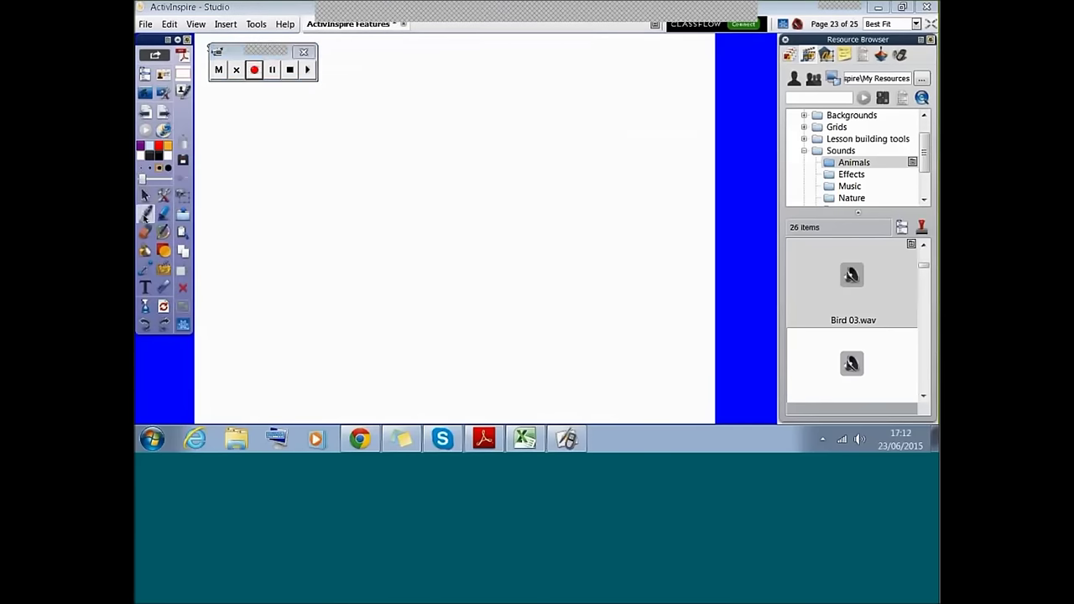
{"action": "mouse_move", "coordinate": [313, 148]}
{"action": "left_mouse_down"}
{"action": "mouse_move", "coordinate": [569, 148]}
{"action": "mouse_move", "coordinate": [575, 313]}
{"action": "mouse_move", "coordinate": [323, 233]}
{"action": "mouse_move", "coordinate": [325, 137]}
{"action": "left_mouse_up"}
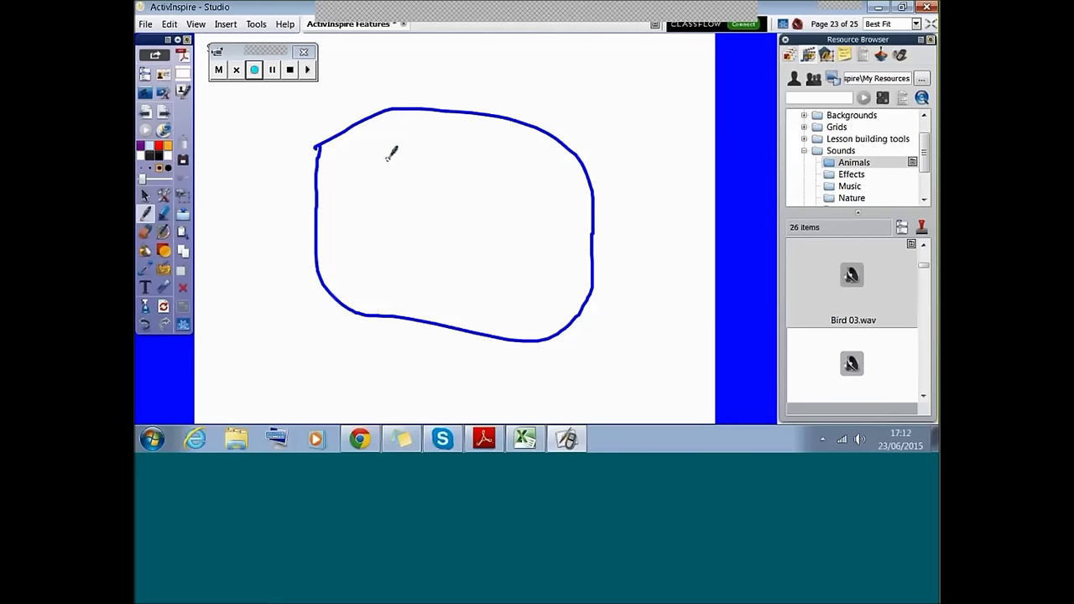
{"action": "mouse_move", "coordinate": [417, 165]}
{"action": "left_mouse_down"}
{"action": "mouse_move", "coordinate": [454, 171]}
{"action": "mouse_move", "coordinate": [458, 161]}
{"action": "mouse_move", "coordinate": [442, 204]}
{"action": "mouse_move", "coordinate": [426, 207]}
{"action": "left_mouse_up"}
{"action": "left_click_drag", "start_coordinate": [501, 218], "coordinate": [435, 272]}
{"action": "mouse_move", "coordinate": [378, 249]}
{"action": "left_mouse_down"}
{"action": "mouse_move", "coordinate": [497, 248]}
{"action": "mouse_move", "coordinate": [506, 213]}
{"action": "left_mouse_up"}
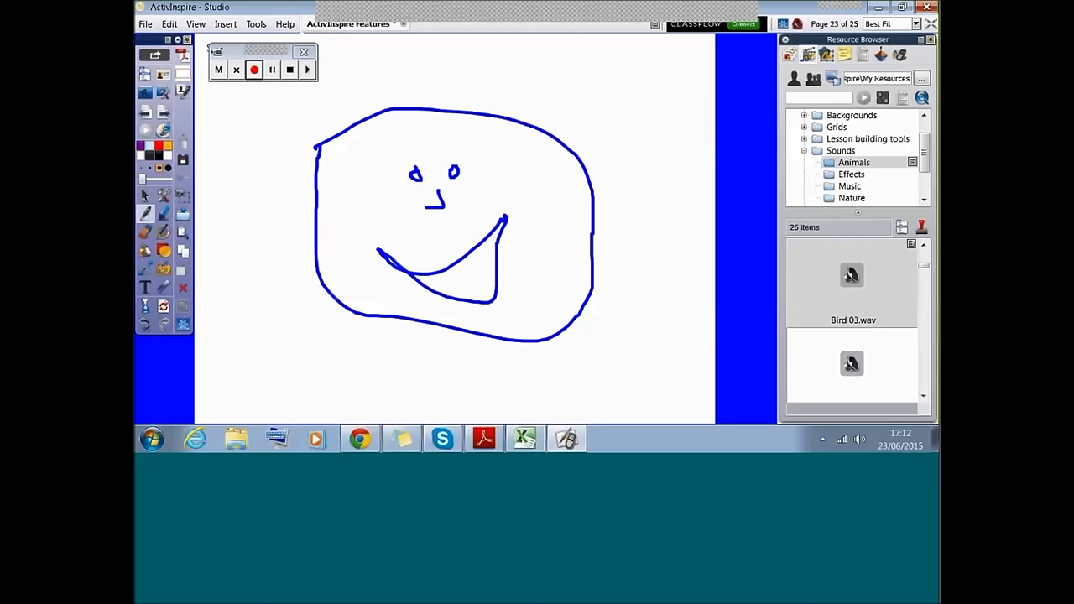
{"action": "mouse_move", "coordinate": [320, 148]}
{"action": "left_mouse_down"}
{"action": "mouse_move", "coordinate": [311, 113]}
{"action": "mouse_move", "coordinate": [343, 90]}
{"action": "mouse_move", "coordinate": [376, 78]}
{"action": "mouse_move", "coordinate": [409, 93]}
{"action": "left_mouse_up"}
{"action": "mouse_move", "coordinate": [437, 106]}
{"action": "left_mouse_down"}
{"action": "mouse_move", "coordinate": [451, 81]}
{"action": "mouse_move", "coordinate": [585, 109]}
{"action": "left_mouse_up"}
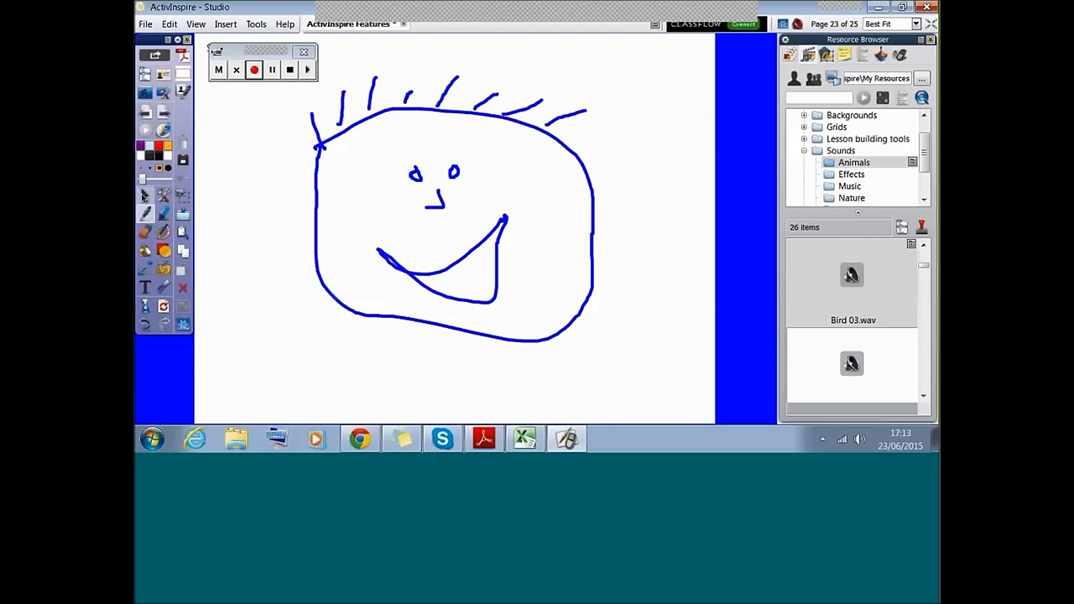
{"action": "left_click", "coordinate": [143, 194]}
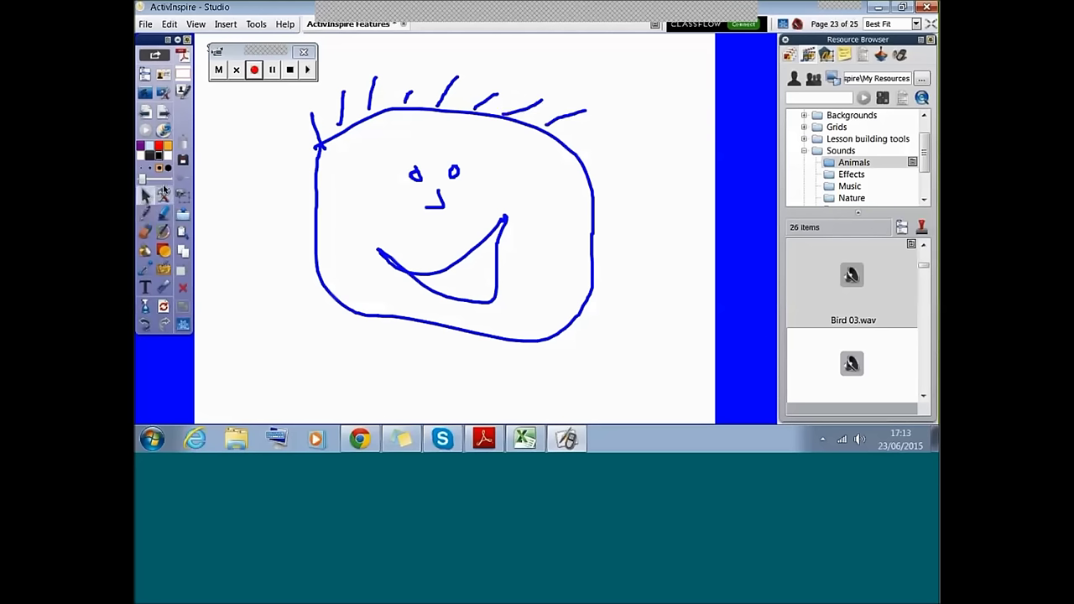
{"action": "left_click", "coordinate": [290, 70]}
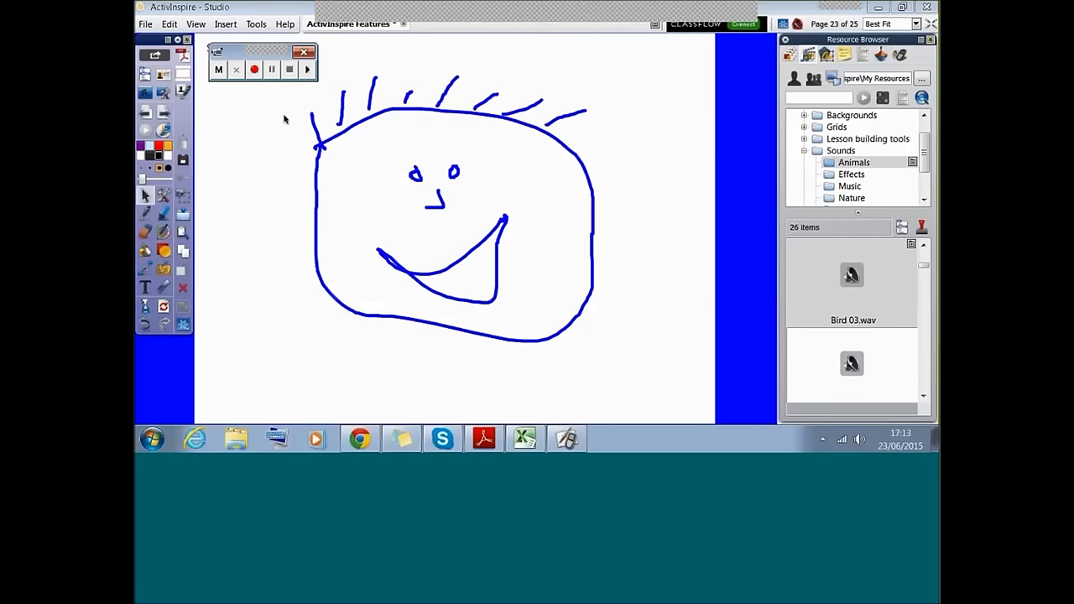
- Play back the rec screen recording, pause it partway through and close the media player
{"action": "left_click", "coordinate": [307, 70]}
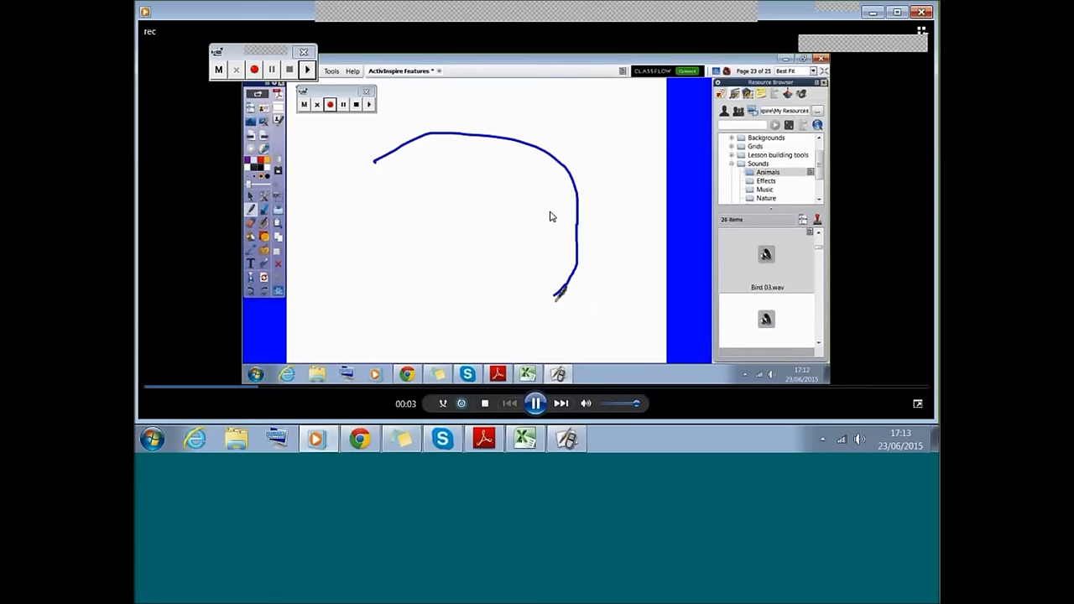
{"action": "left_click", "coordinate": [534, 403]}
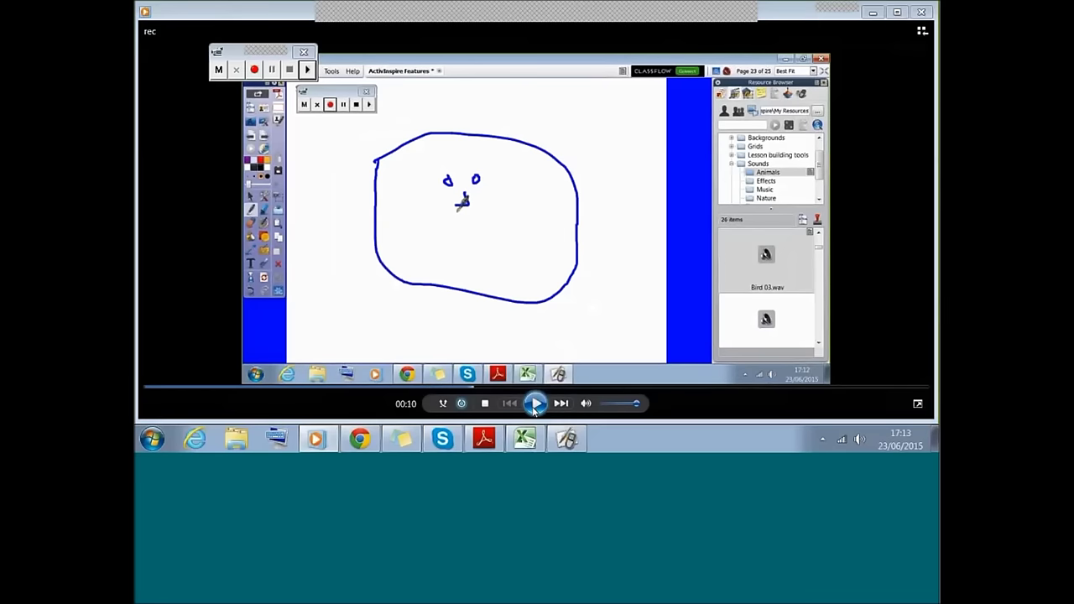
{"action": "left_click", "coordinate": [921, 12]}
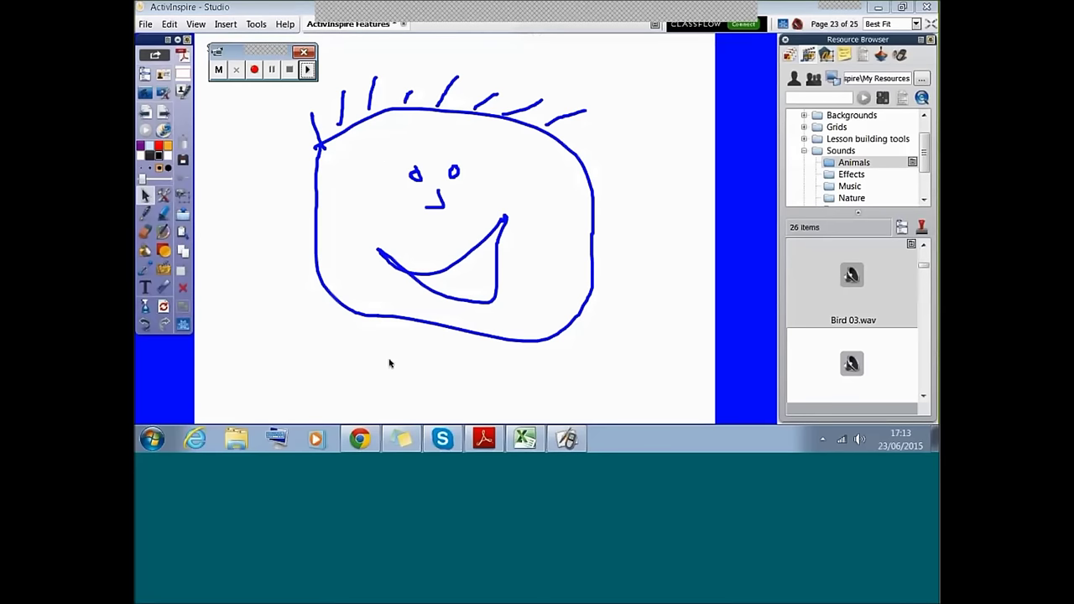
- Close the Screen Recorder and go to page 24 with the further support for sound and video
{"action": "left_click", "coordinate": [303, 52]}
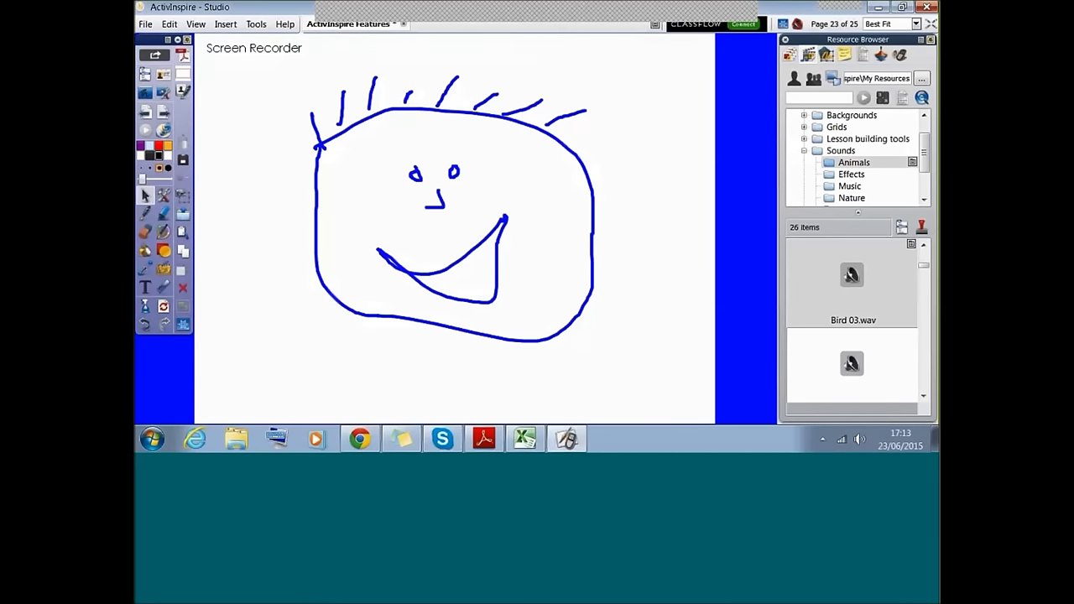
{"action": "left_click", "coordinate": [164, 116]}
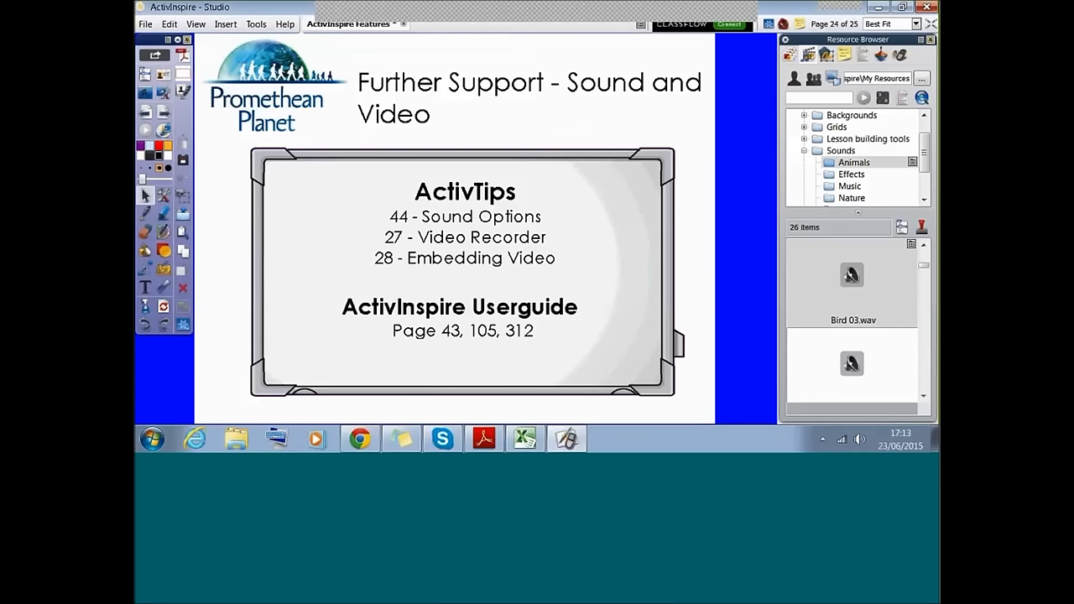